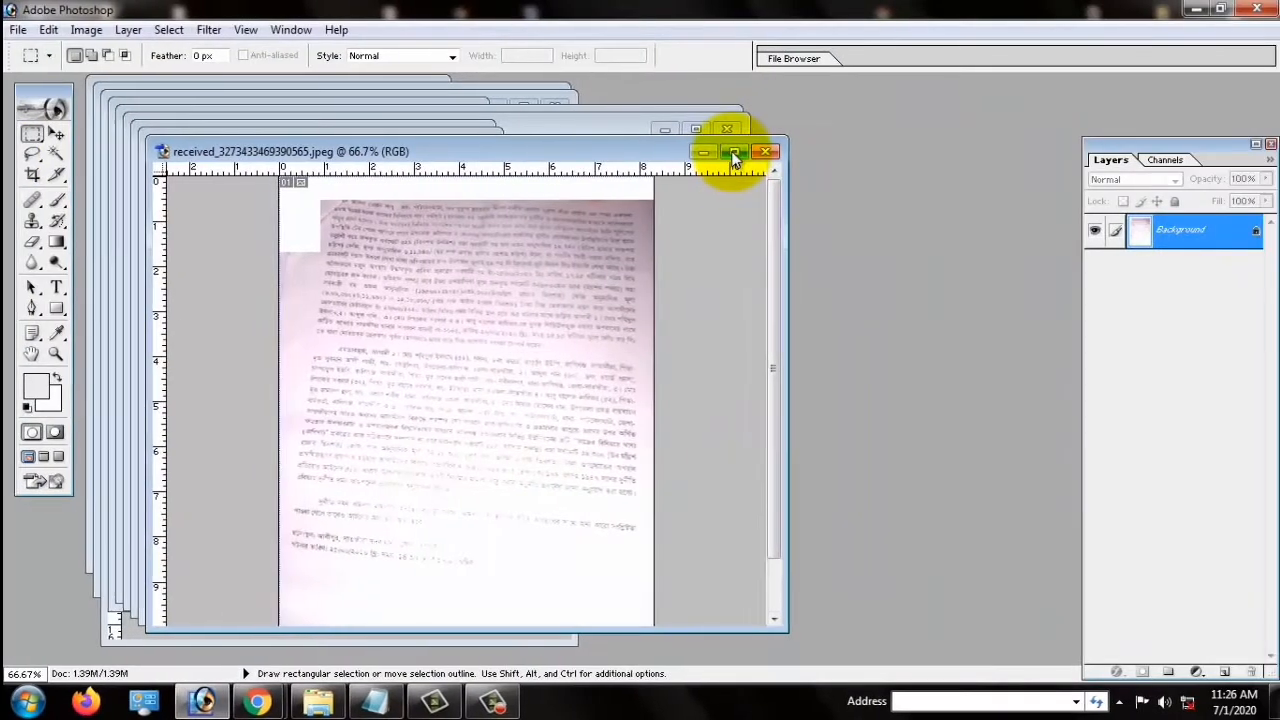
{"action": "left_click", "coordinate": [736, 152]}
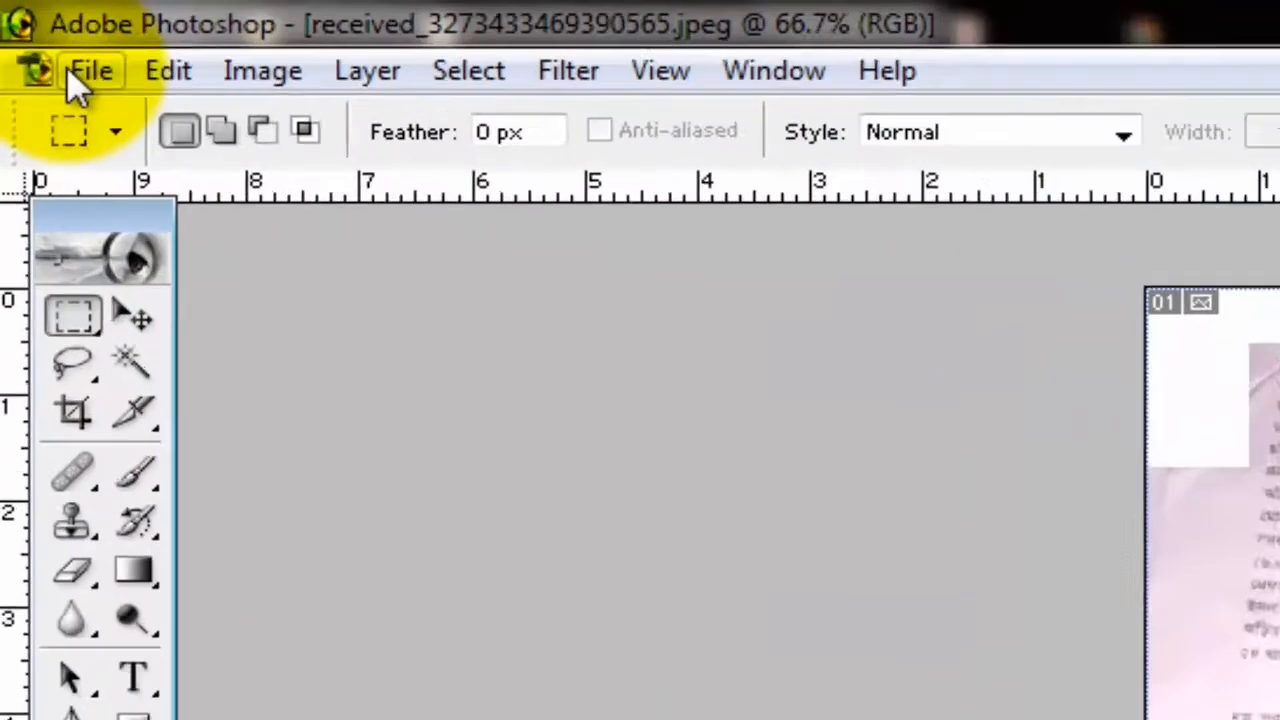
{"action": "left_click", "coordinate": [35, 30]}
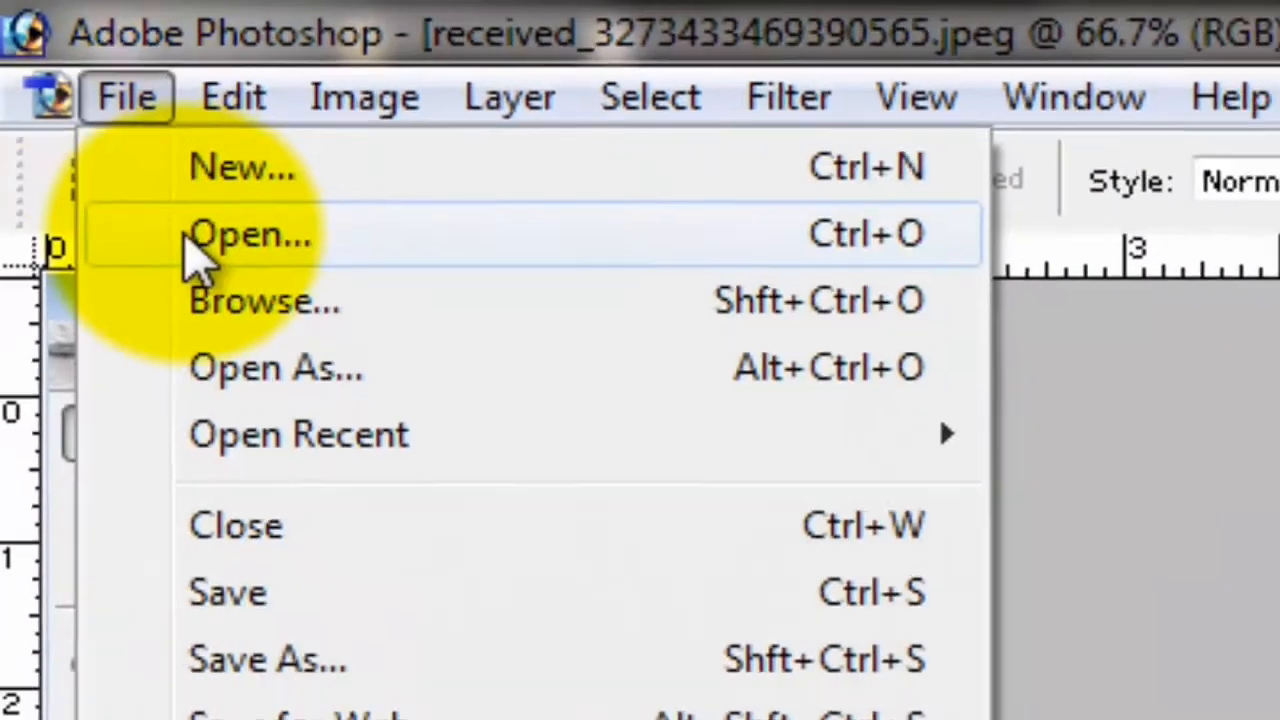
{"action": "left_click", "coordinate": [205, 247]}
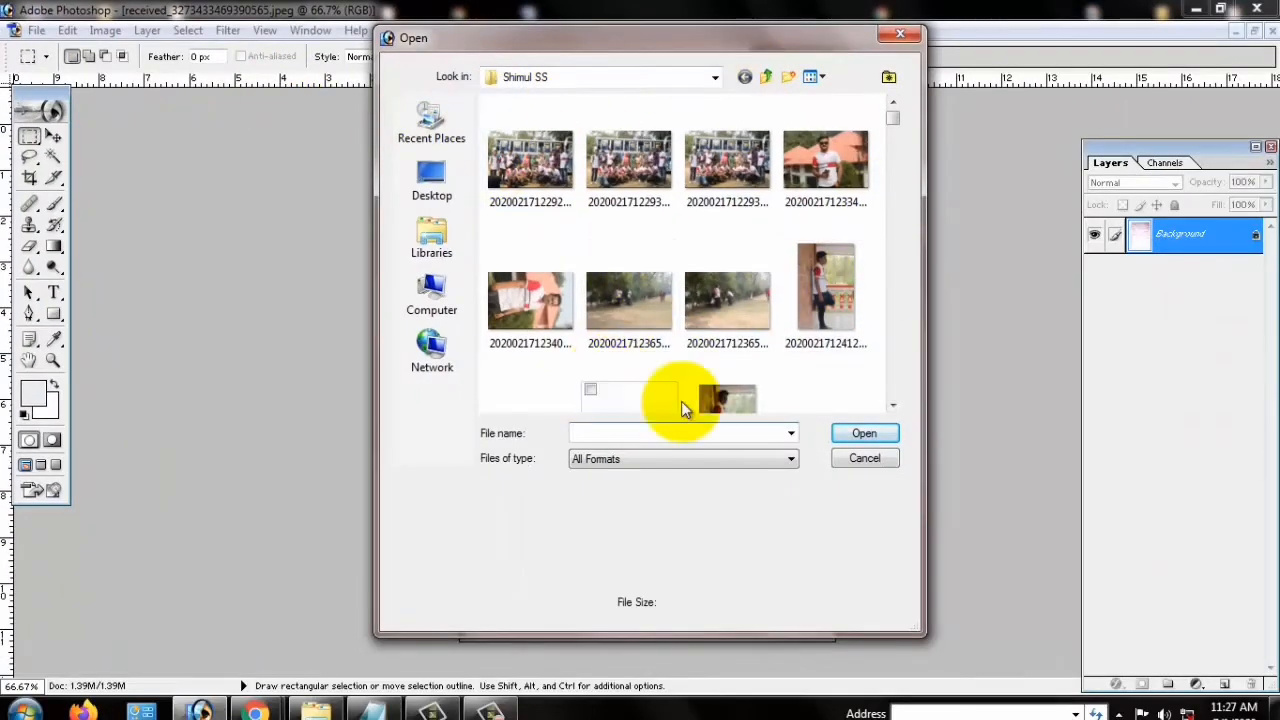
{"action": "left_click", "coordinate": [870, 458]}
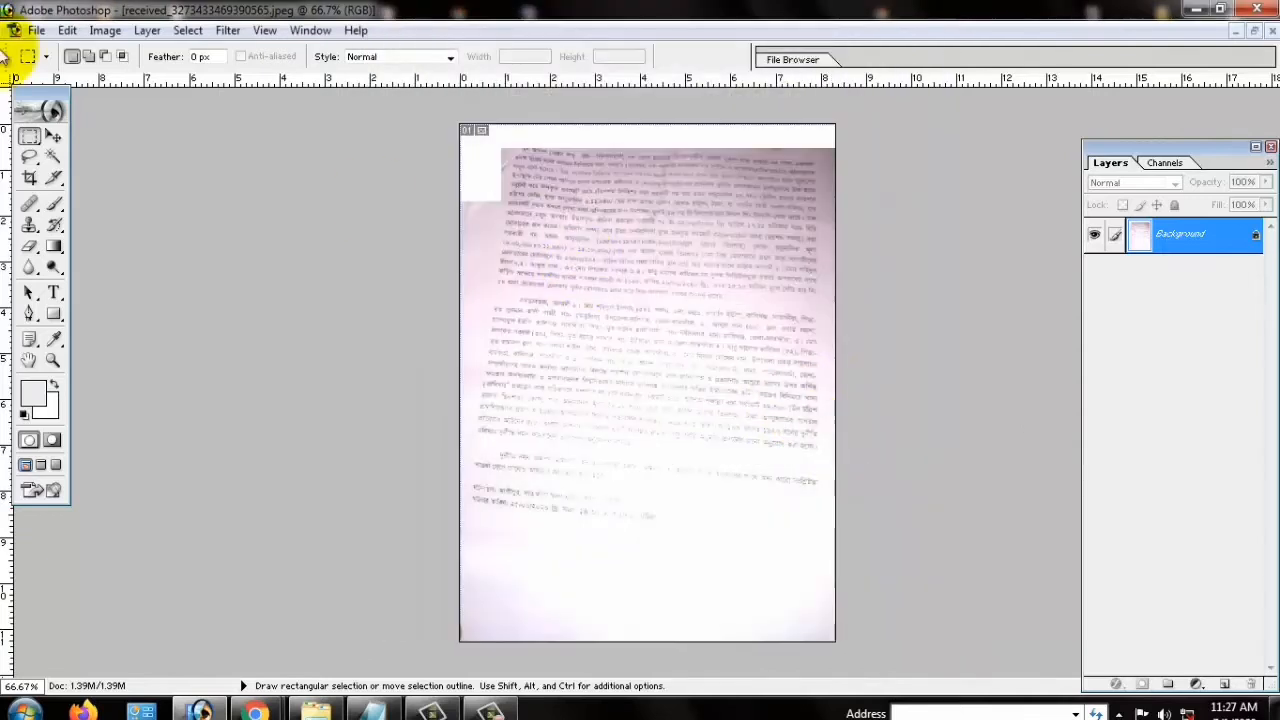
{"action": "left_click", "coordinate": [40, 32]}
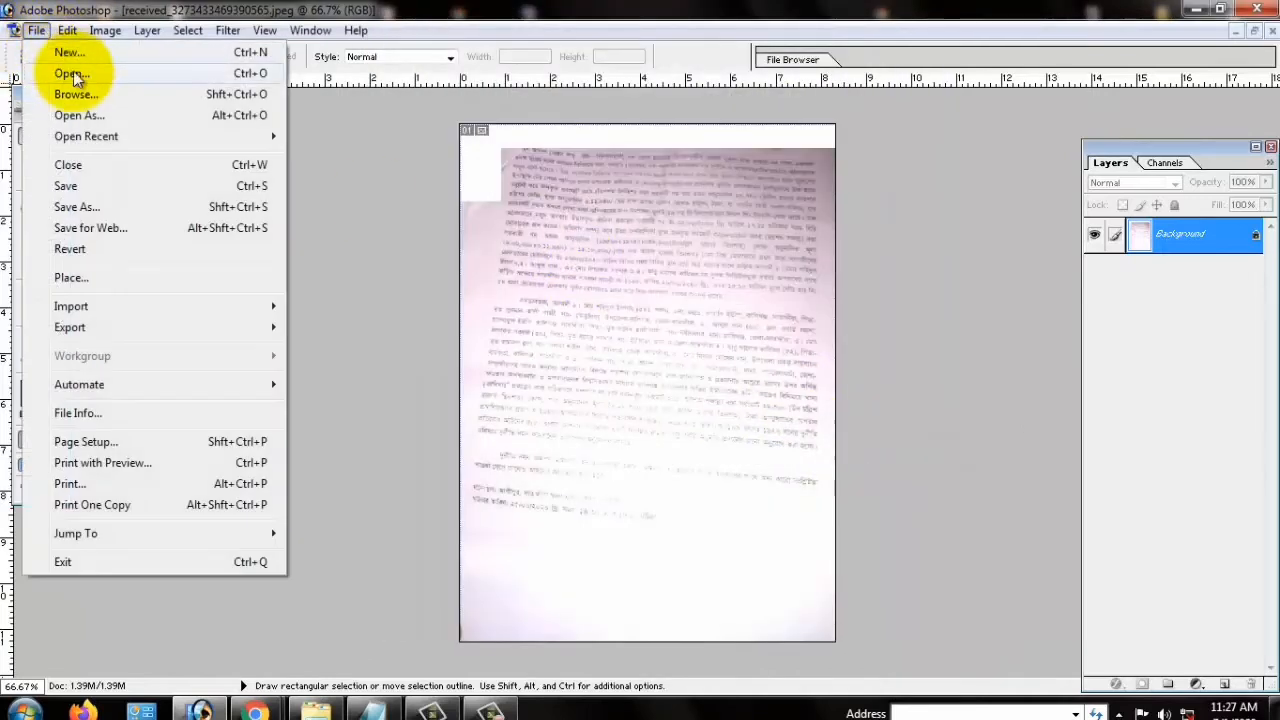
{"action": "left_click", "coordinate": [77, 73]}
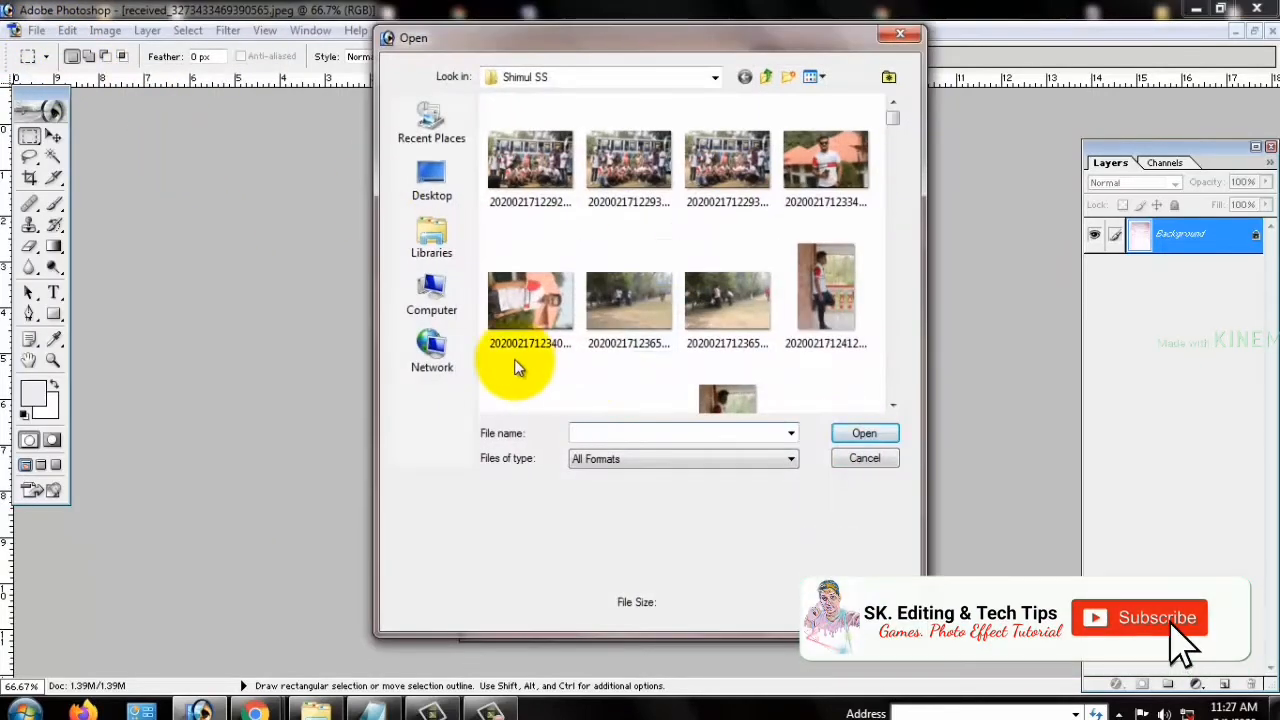
{"action": "mouse_move", "coordinate": [895, 118]}
{"action": "left_mouse_down"}
{"action": "mouse_move", "coordinate": [893, 148]}
{"action": "mouse_move", "coordinate": [892, 137]}
{"action": "left_mouse_up"}
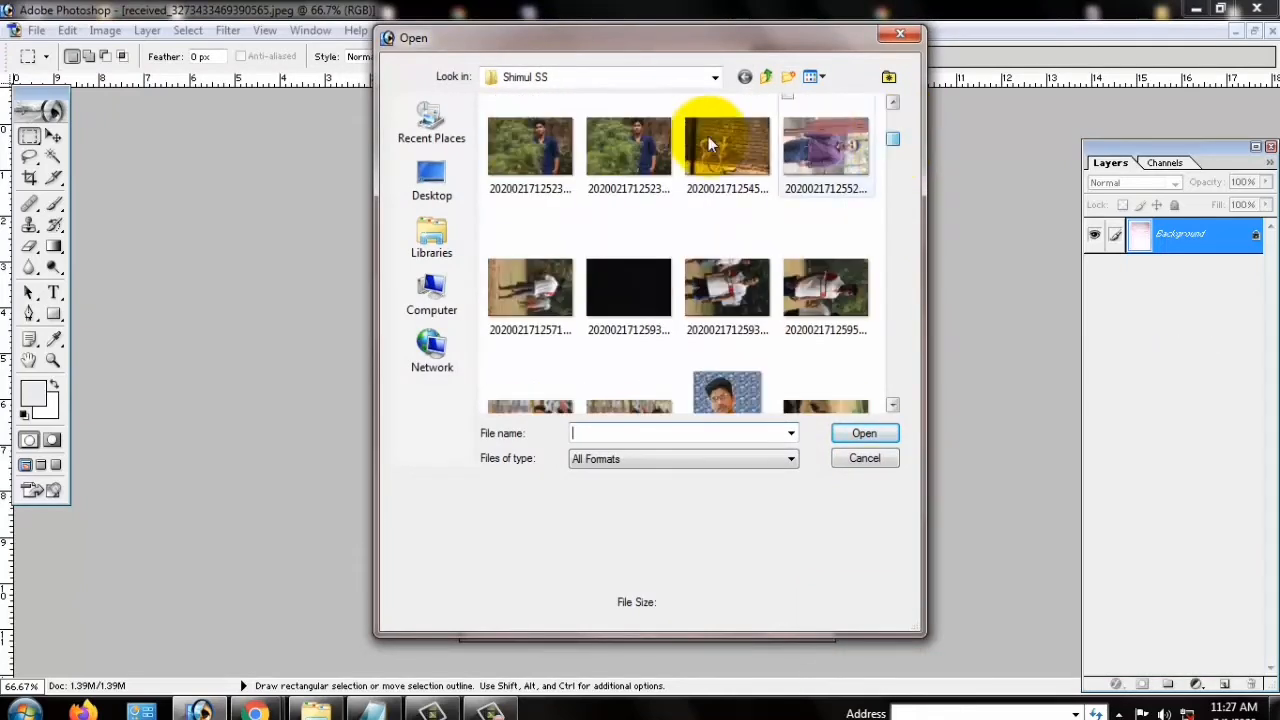
{"action": "left_click", "coordinate": [505, 150]}
{"action": "left_click", "coordinate": [850, 433]}
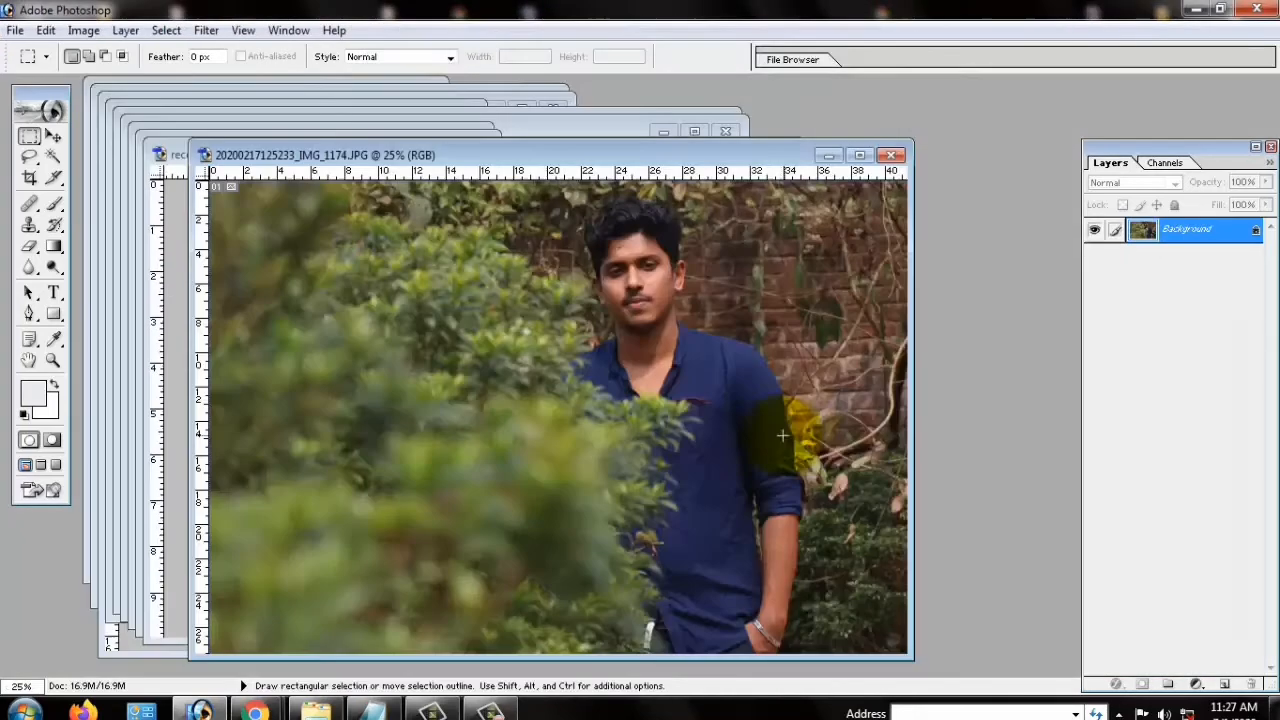
{"action": "left_click", "coordinate": [859, 155]}
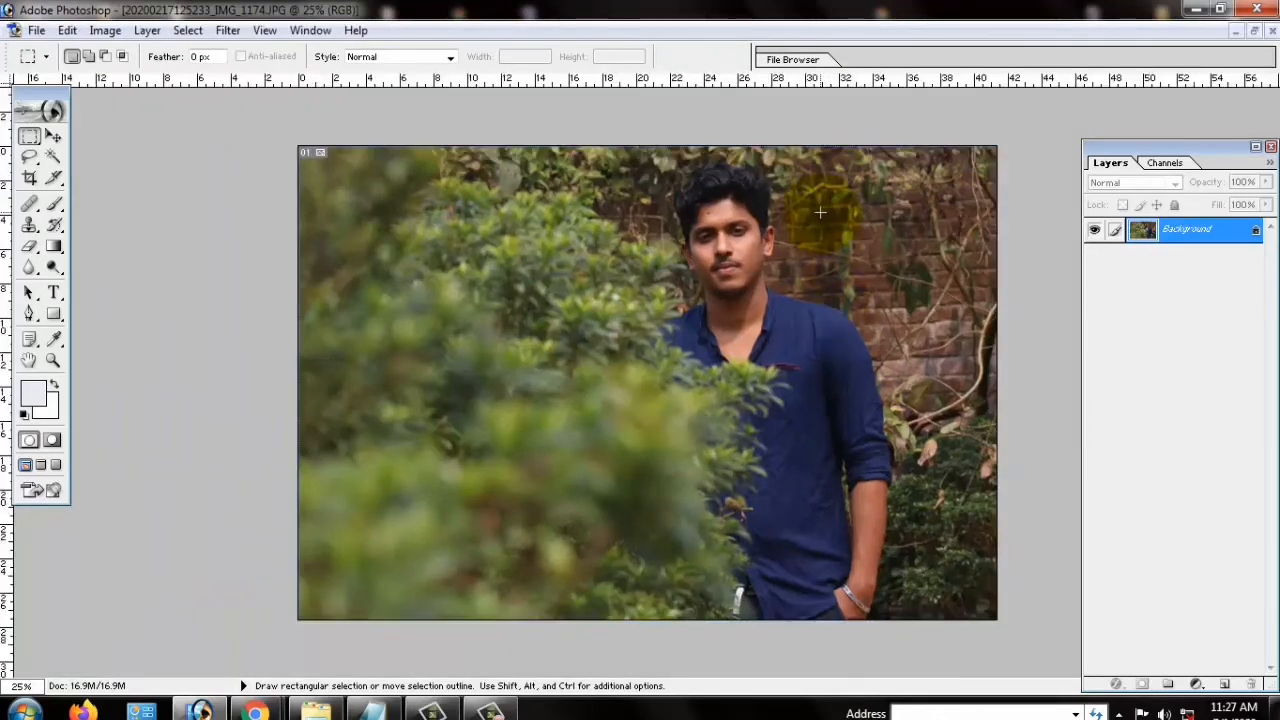
Examine the man's shirt, wrist and the surrounding foliage up close, and return to a view of the whole photo.
{"action": "left_click", "coordinate": [766, 290], "text": "alt"}
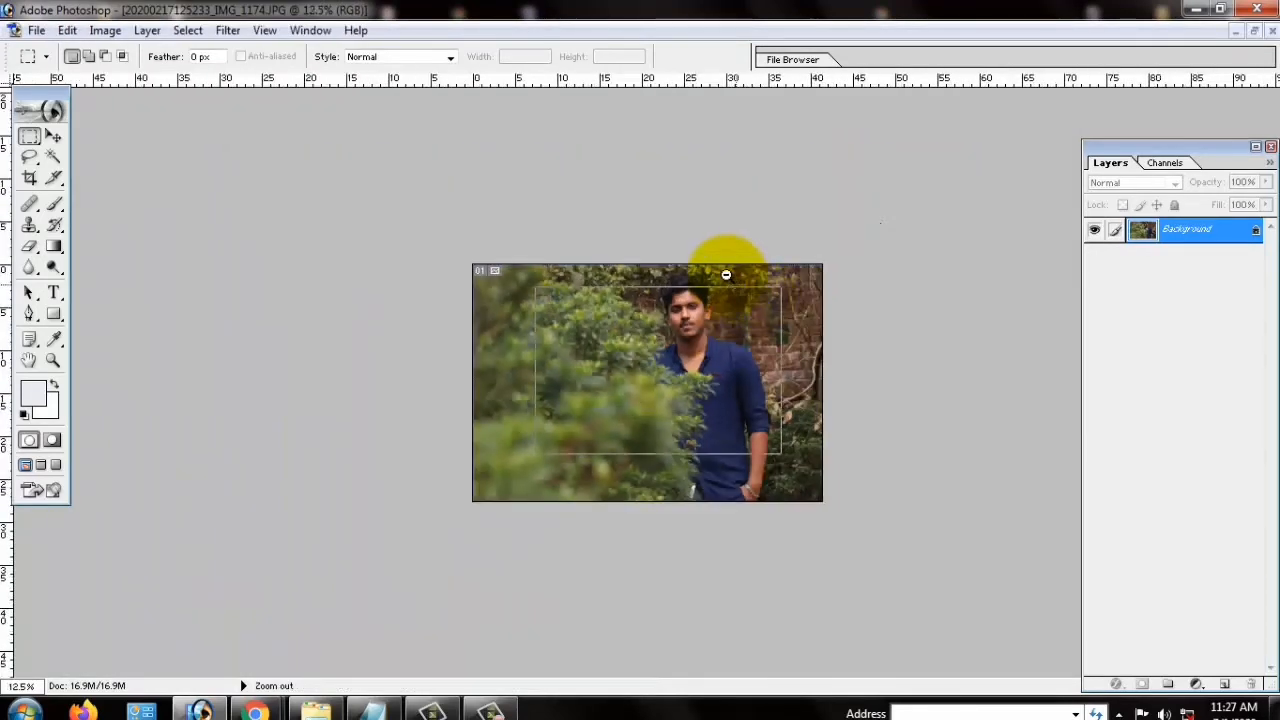
{"action": "left_click", "coordinate": [726, 274], "text": "alt"}
{"action": "left_click", "coordinate": [760, 423], "text": "ctrl"}
{"action": "left_click", "coordinate": [823, 546], "text": "ctrl"}
{"action": "left_click", "coordinate": [823, 546], "text": "ctrl"}
{"action": "left_click", "coordinate": [920, 615], "text": "ctrl"}
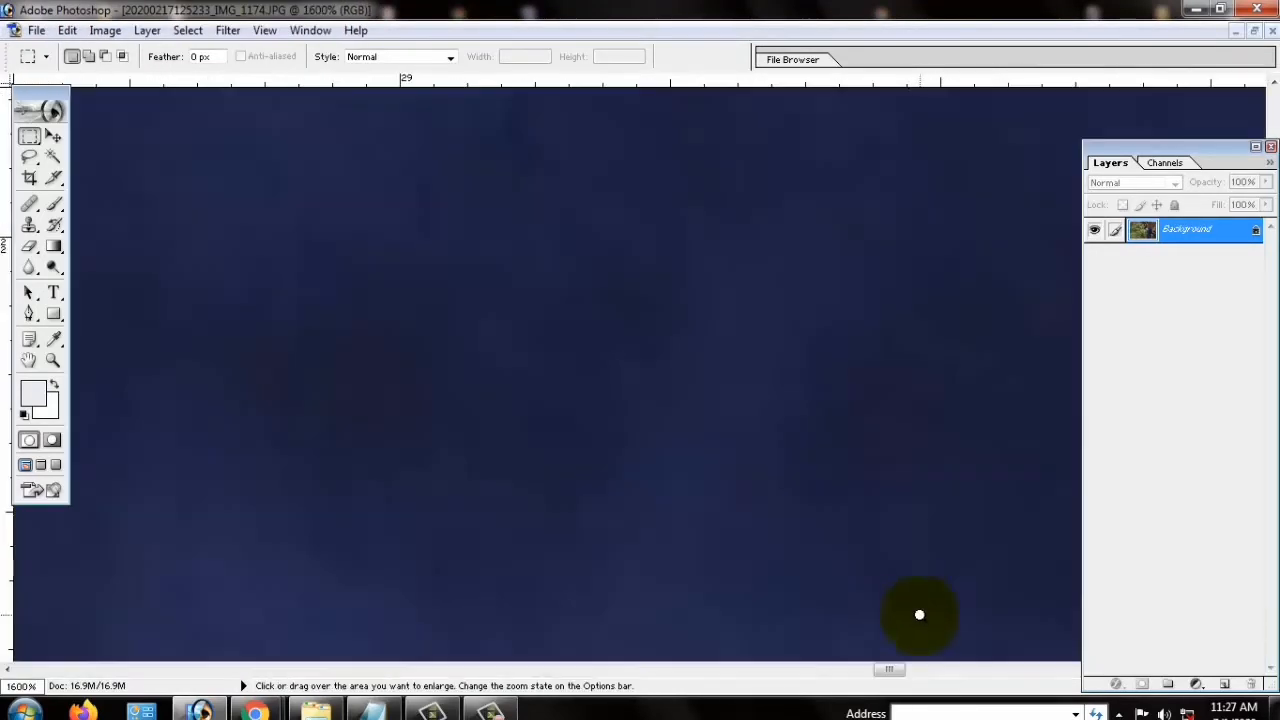
{"action": "left_click", "coordinate": [978, 637], "text": "alt"}
{"action": "left_click", "coordinate": [975, 637], "text": "alt"}
{"action": "left_click", "coordinate": [975, 637], "text": "alt"}
{"action": "left_click", "coordinate": [975, 642], "text": "alt"}
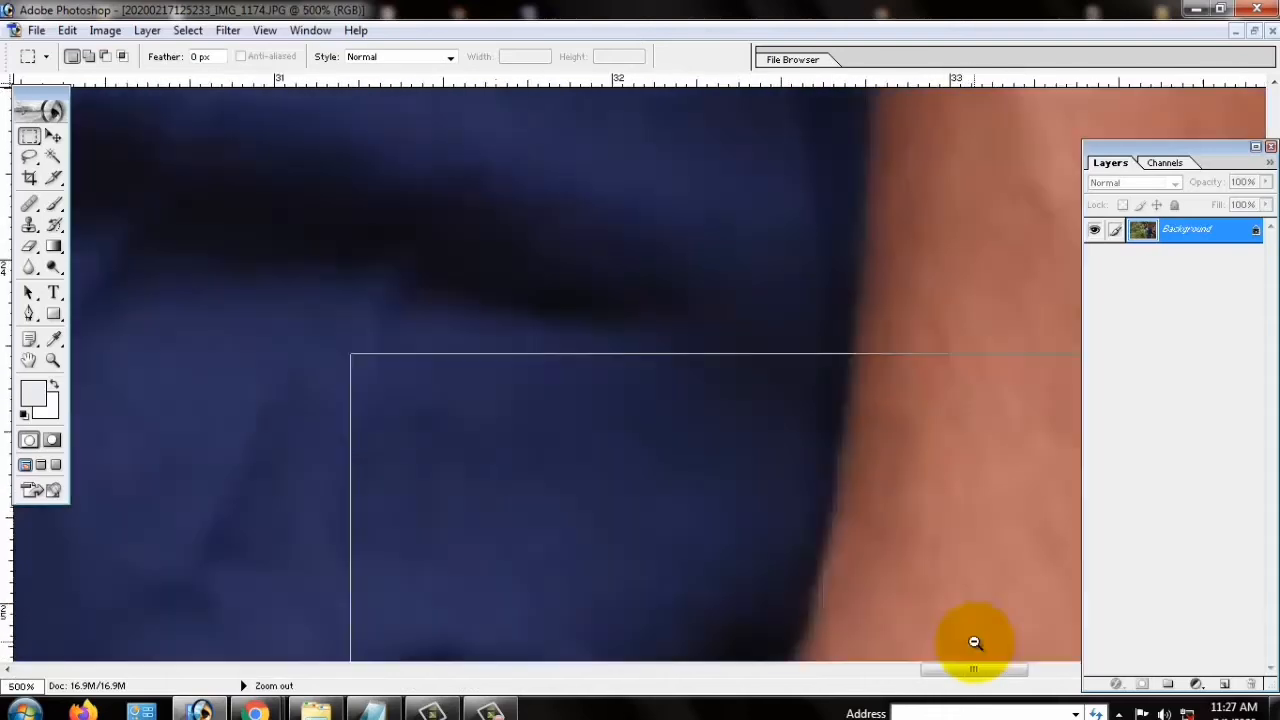
{"action": "left_click", "coordinate": [975, 642], "text": "alt"}
{"action": "left_click", "coordinate": [975, 642], "text": "alt"}
{"action": "left_click", "coordinate": [251, 498], "text": "ctrl"}
{"action": "left_click", "coordinate": [636, 326]}
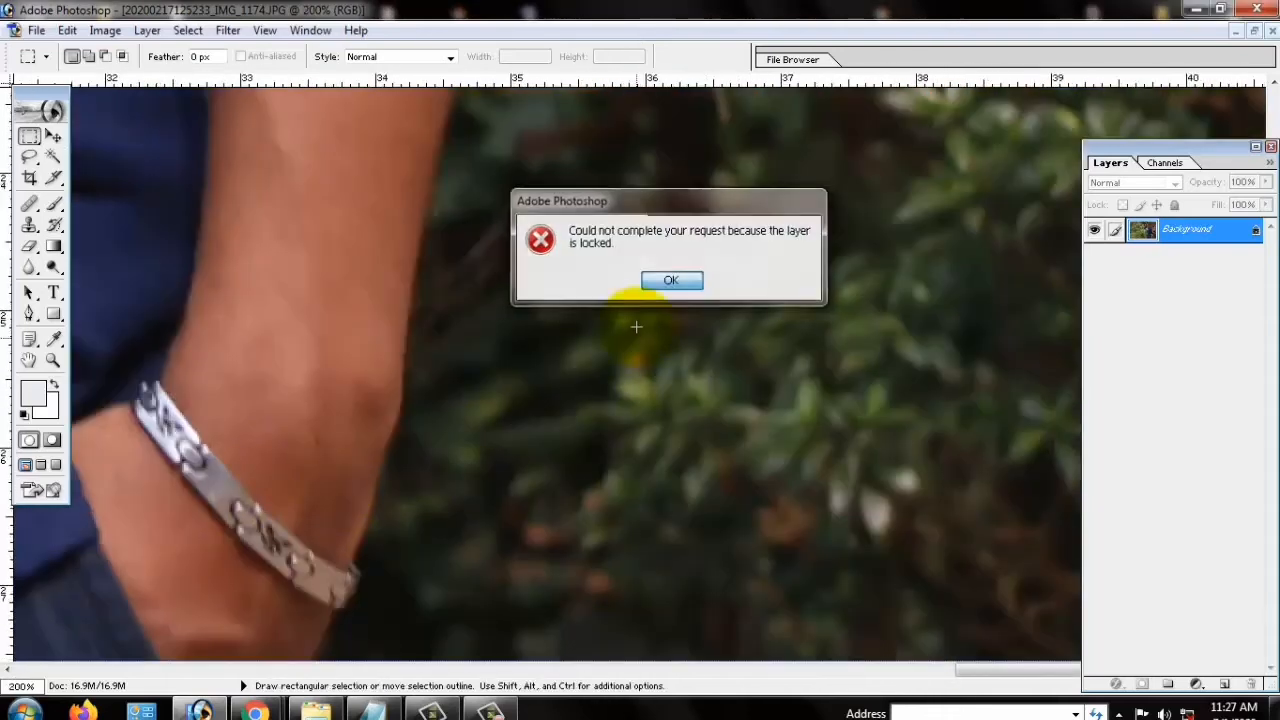
{"action": "key", "text": "Return"}
{"action": "left_click", "coordinate": [294, 400], "text": "alt"}
{"action": "left_click", "coordinate": [679, 456], "text": "alt"}
{"action": "left_click", "coordinate": [679, 456], "text": "alt"}
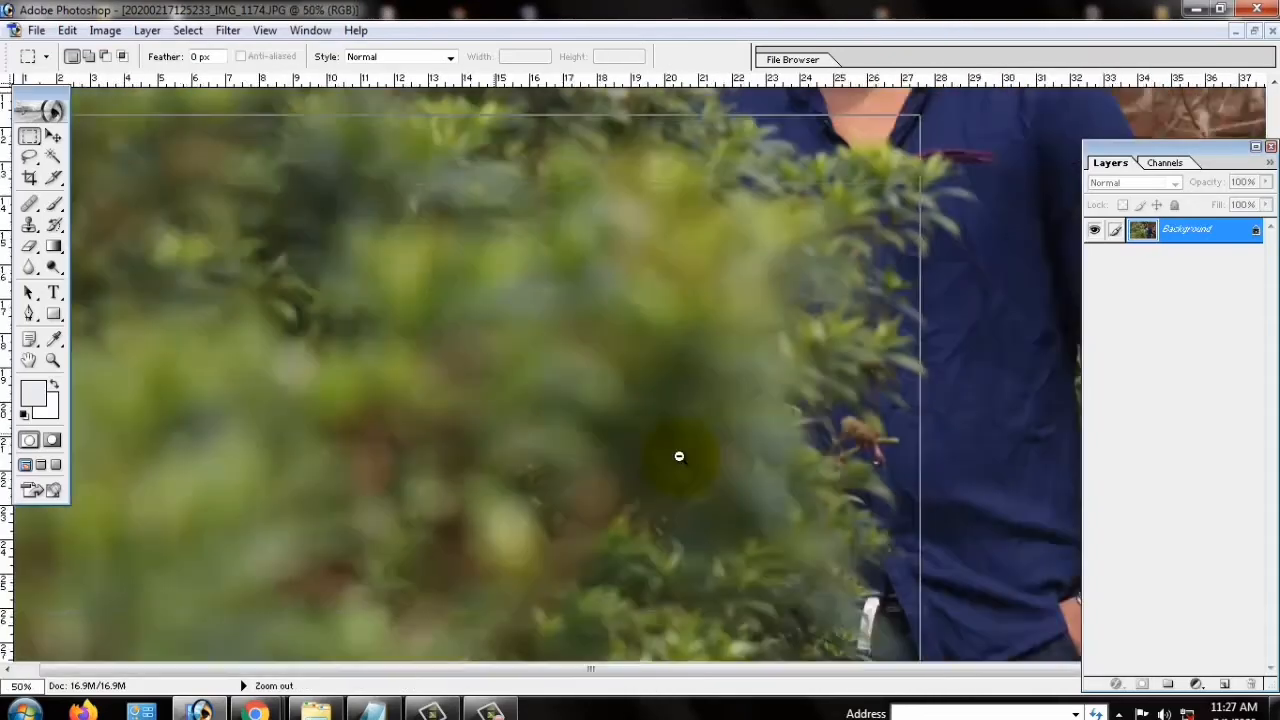
{"action": "left_click", "coordinate": [720, 443], "text": "alt"}
{"action": "left_click", "coordinate": [786, 491], "text": "alt"}
{"action": "left_click", "coordinate": [808, 371], "text": "alt"}
{"action": "left_click", "coordinate": [546, 233], "text": "alt"}
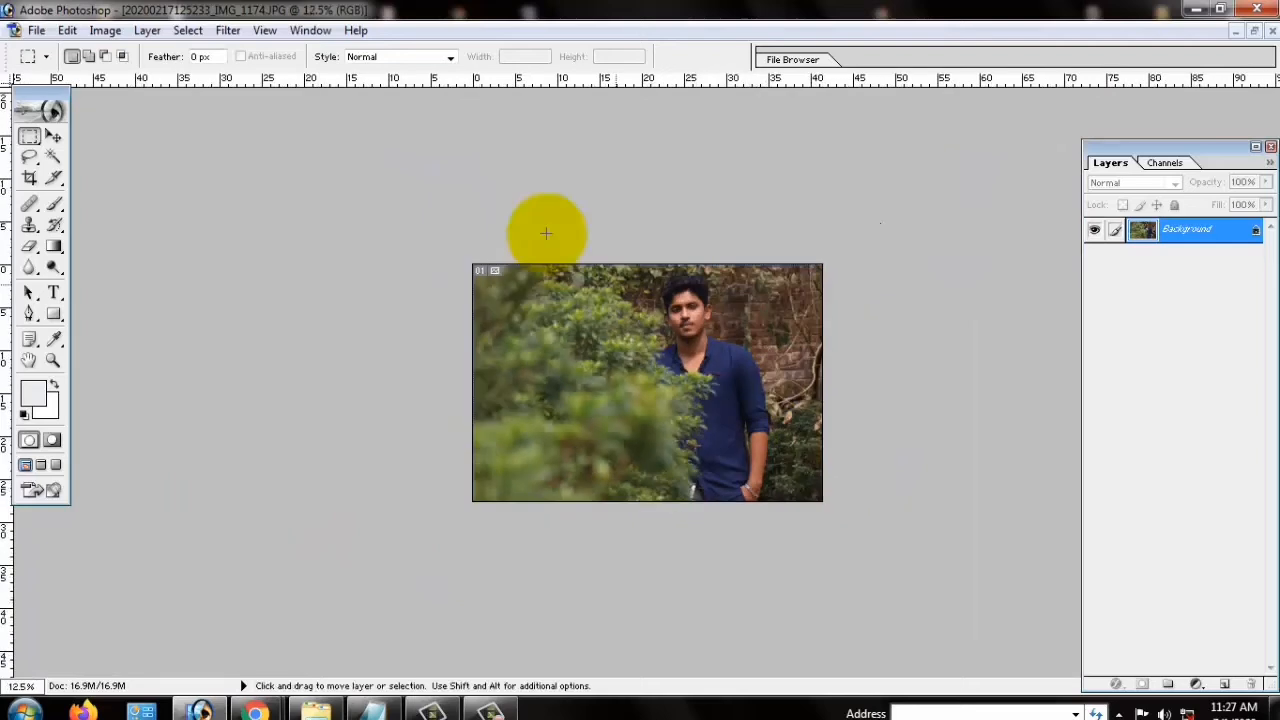
Crop the photo to the man's head and shoulders at 1.6 in wide, 2 in high and 300 pixels/inch.
{"action": "left_click", "coordinate": [31, 177]}
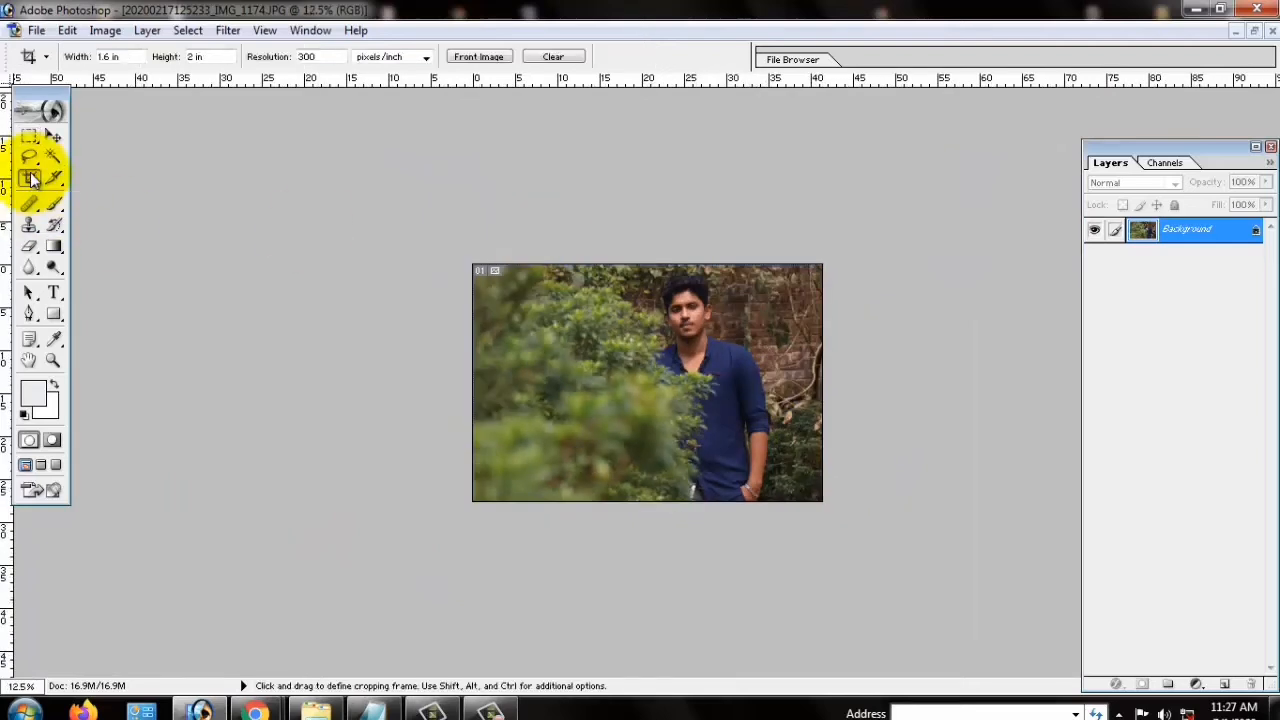
{"action": "left_click", "coordinate": [29, 135]}
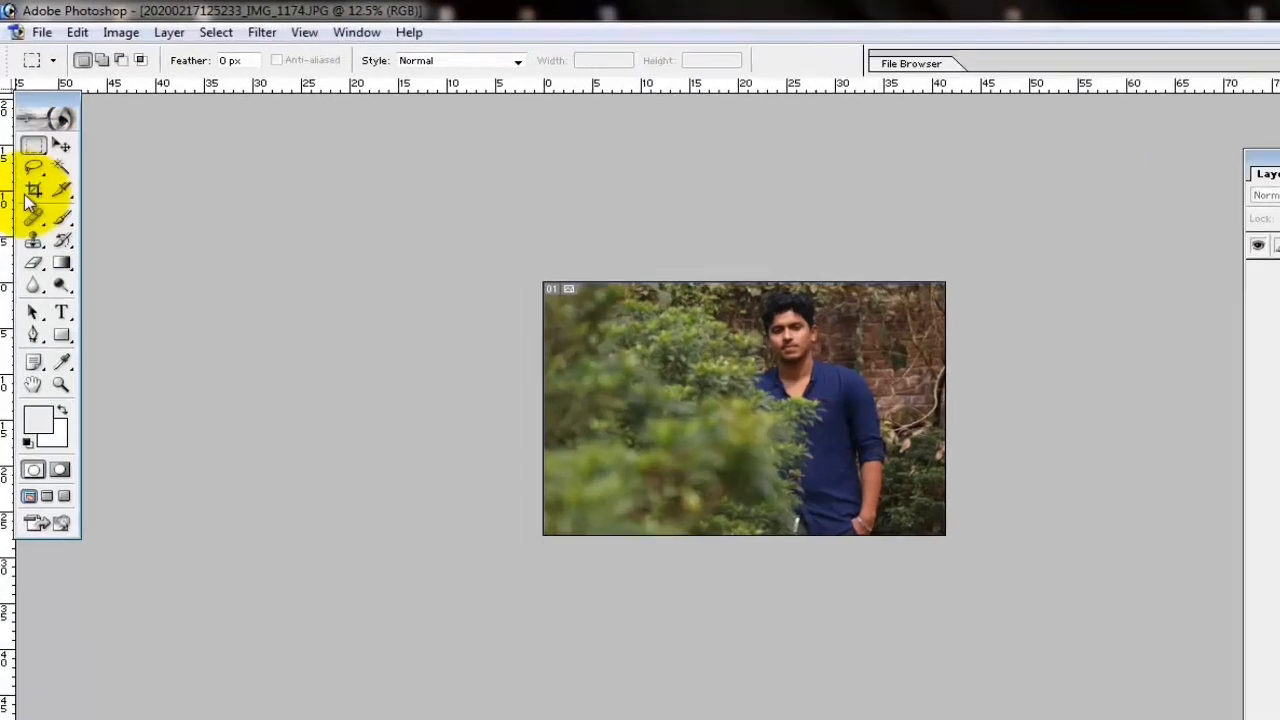
{"action": "left_click", "coordinate": [31, 177]}
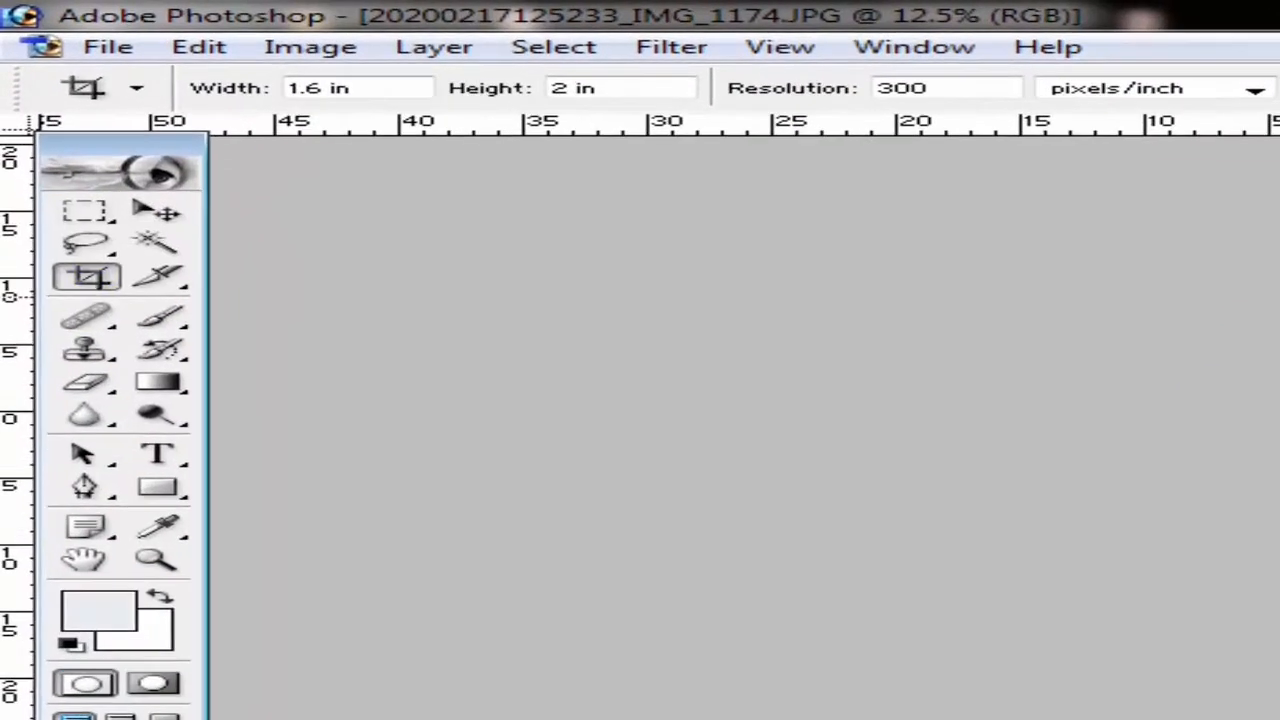
{"action": "left_click", "coordinate": [276, 69]}
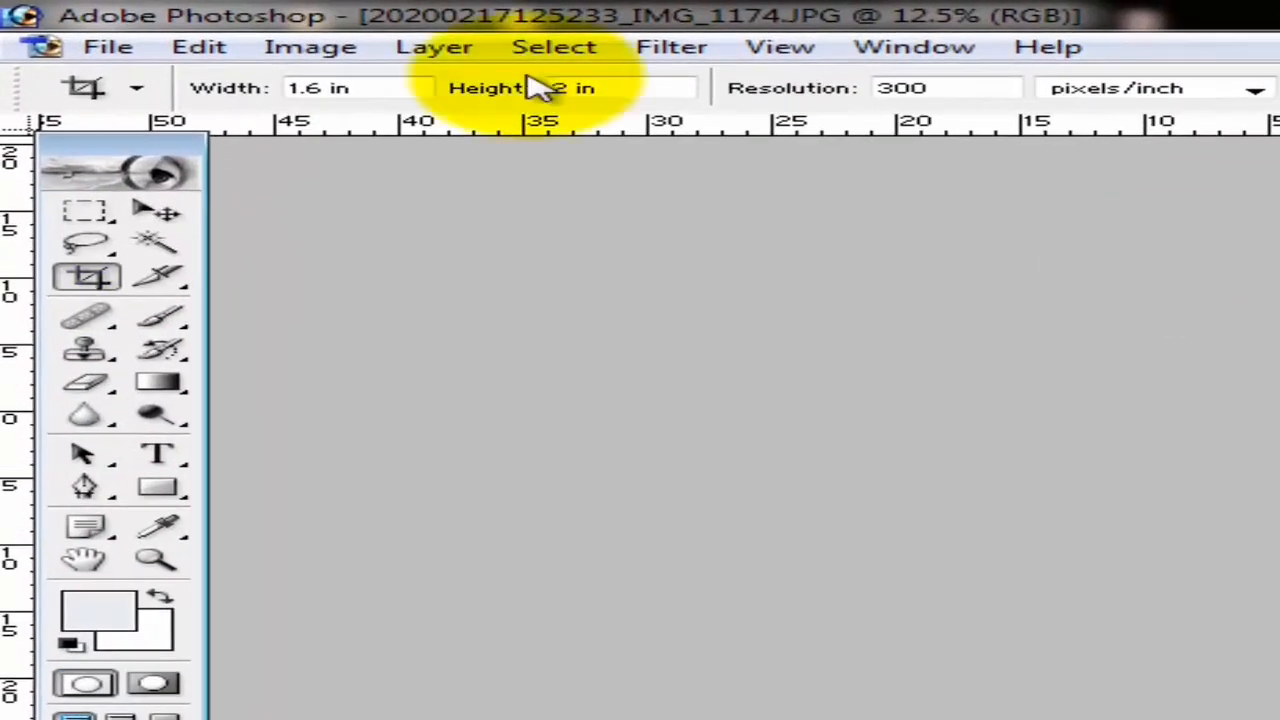
{"action": "left_click", "coordinate": [377, 88]}
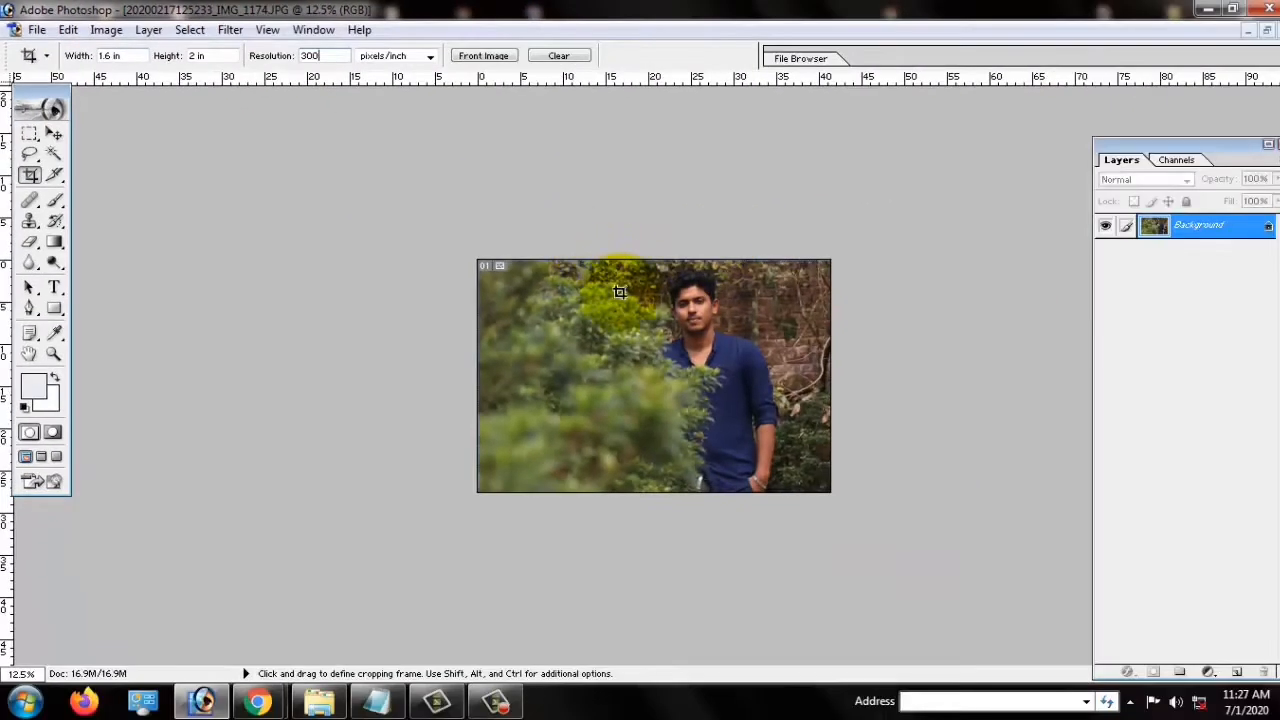
{"action": "key", "text": "ctrl+space"}
{"action": "left_click", "coordinate": [756, 320]}
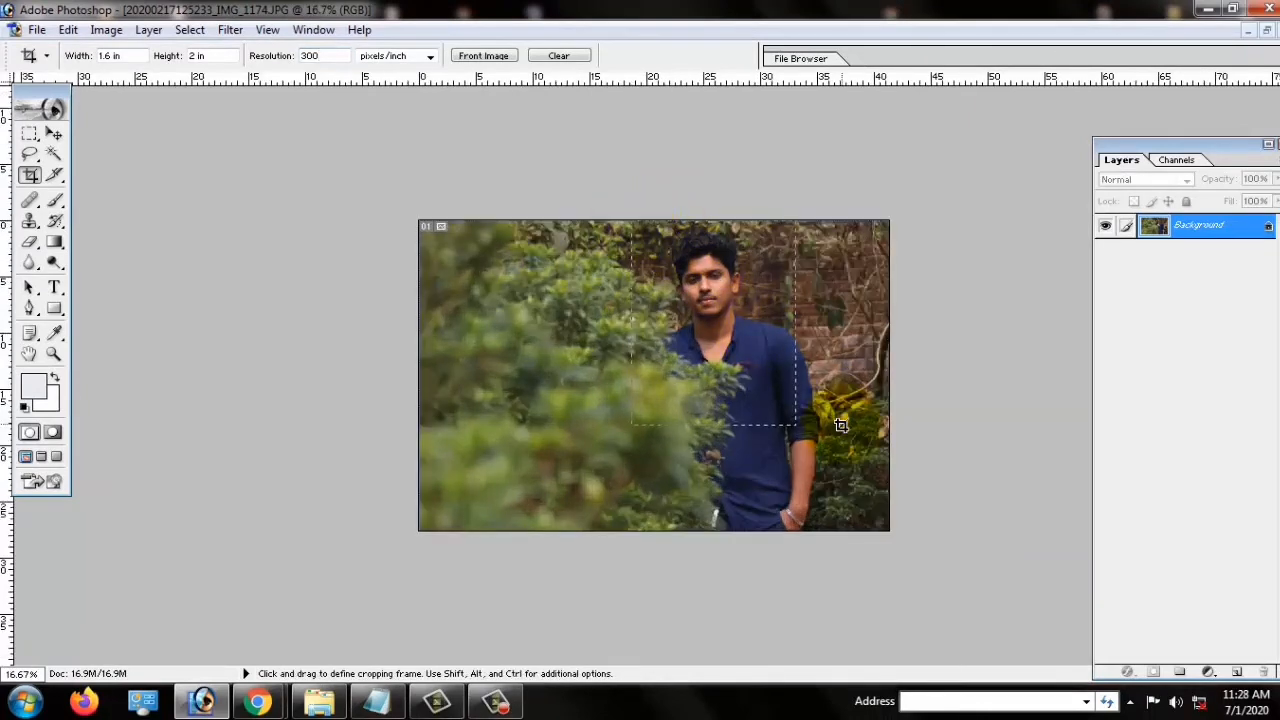
{"action": "mouse_move", "coordinate": [850, 440]}
{"action": "left_mouse_down"}
{"action": "mouse_move", "coordinate": [907, 598]}
{"action": "mouse_move", "coordinate": [767, 441]}
{"action": "left_mouse_up"}
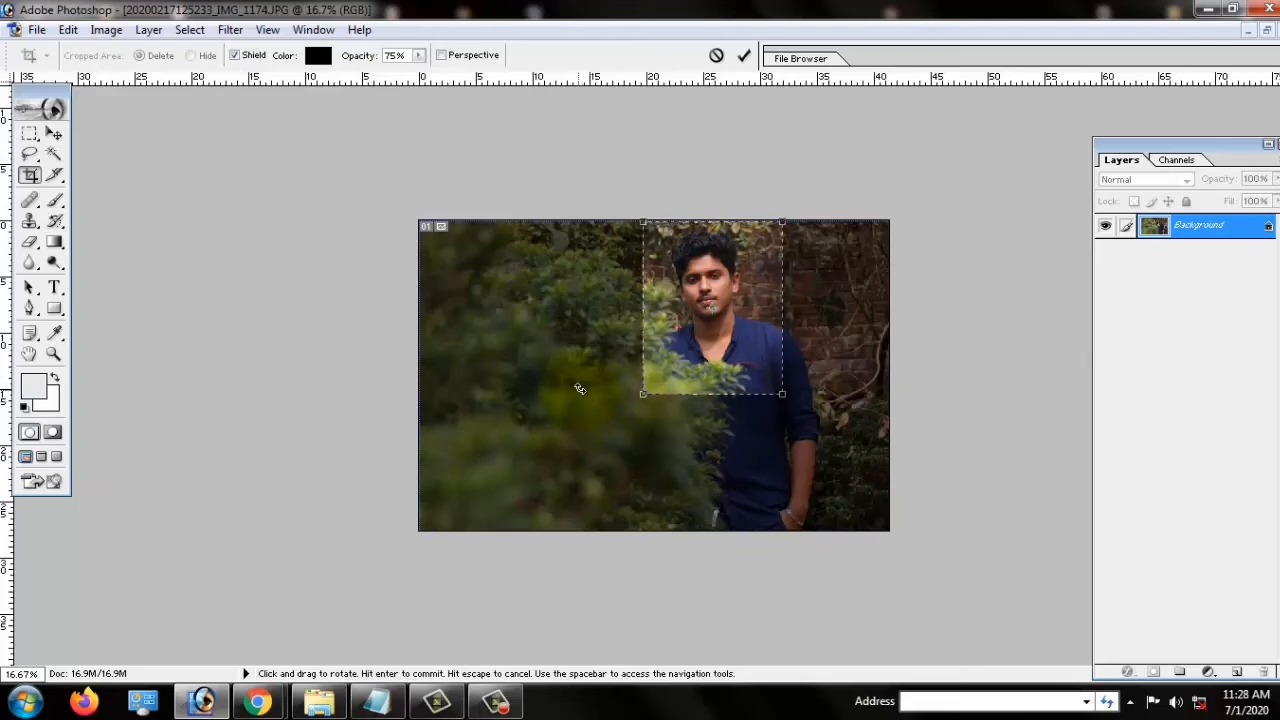
{"action": "key", "text": "Return"}
{"action": "key", "text": "ctrl+0"}
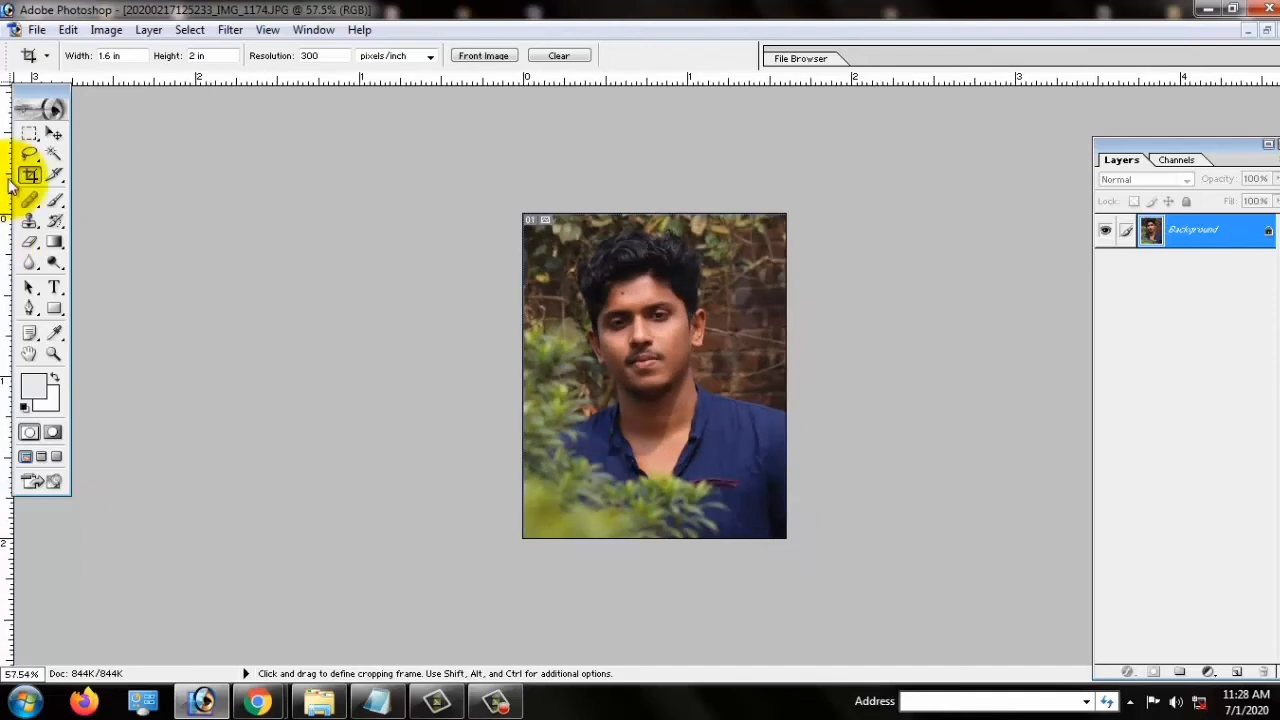
{"action": "left_click", "coordinate": [54, 153]}
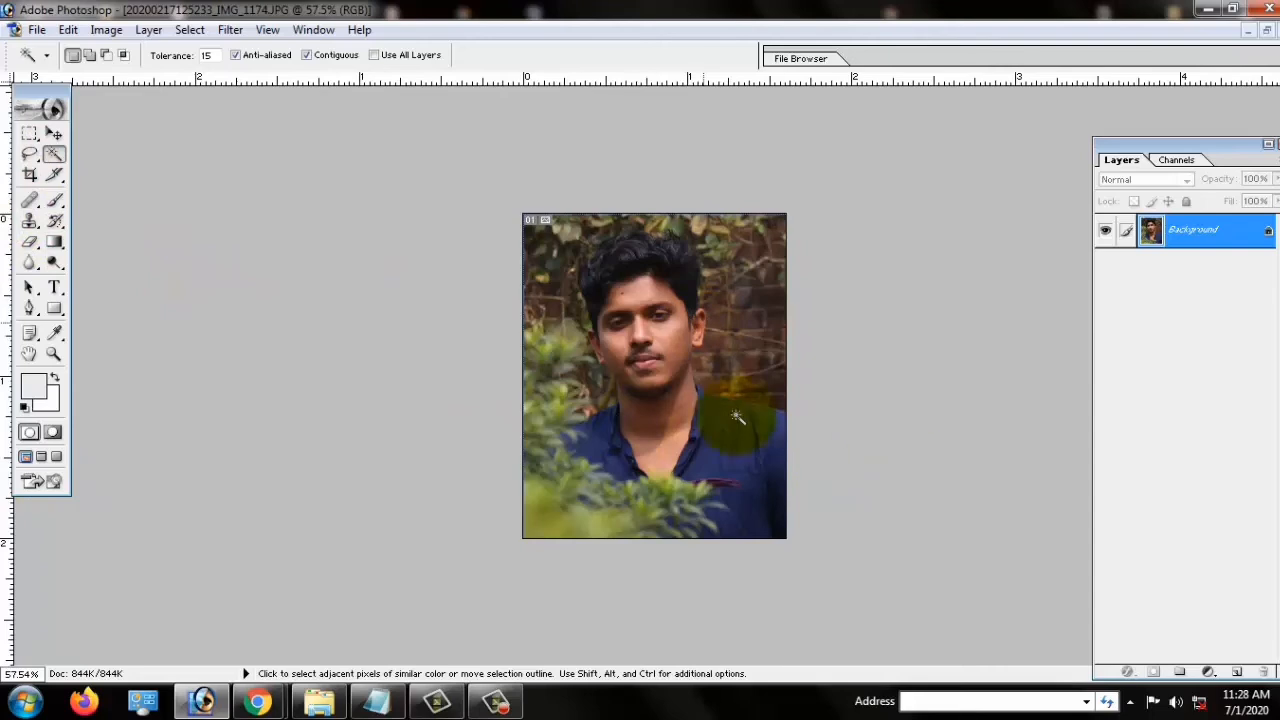
{"action": "key", "text": "ctrl+plus"}
{"action": "key", "text": "ctrl+minus"}
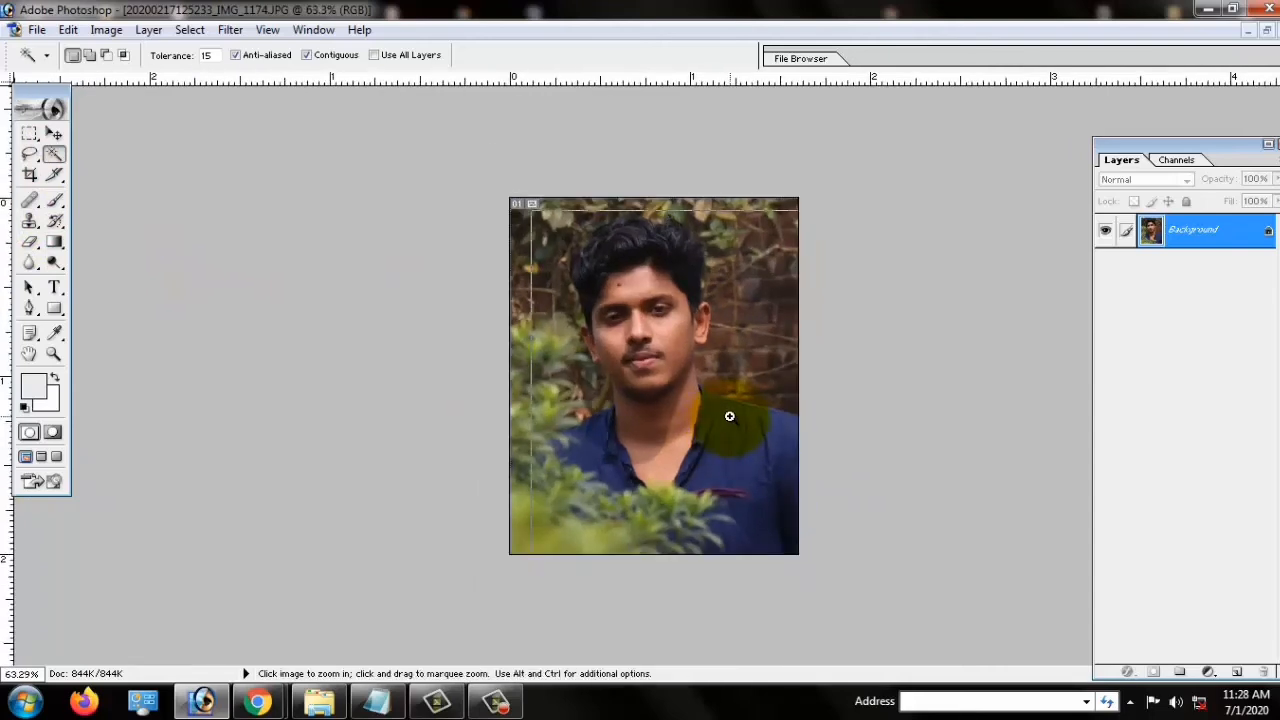
{"action": "left_click", "coordinate": [729, 416]}
{"action": "left_click", "coordinate": [723, 406]}
{"action": "left_click", "coordinate": [697, 417]}
{"action": "left_click", "coordinate": [684, 398], "text": "alt"}
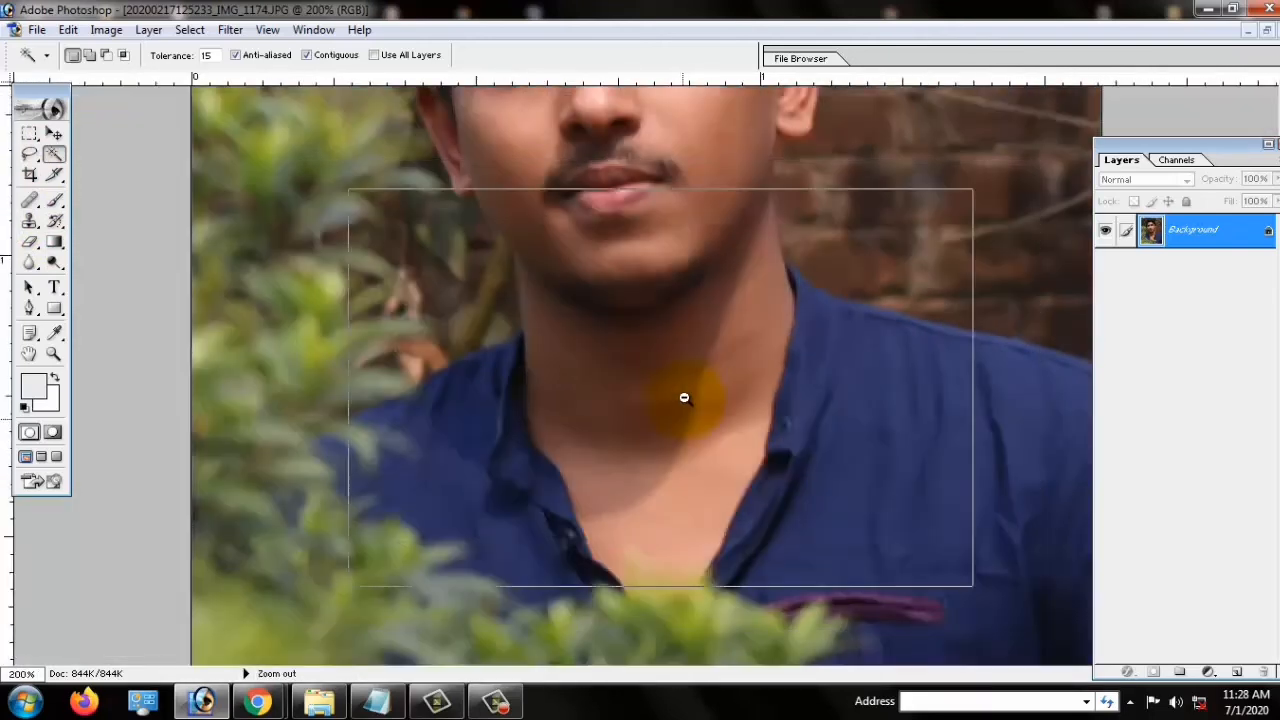
{"action": "left_click", "coordinate": [684, 398], "text": "alt"}
{"action": "left_click", "coordinate": [684, 398], "text": "alt"}
{"action": "left_click", "coordinate": [689, 409], "text": "alt"}
{"action": "left_click", "coordinate": [688, 405]}
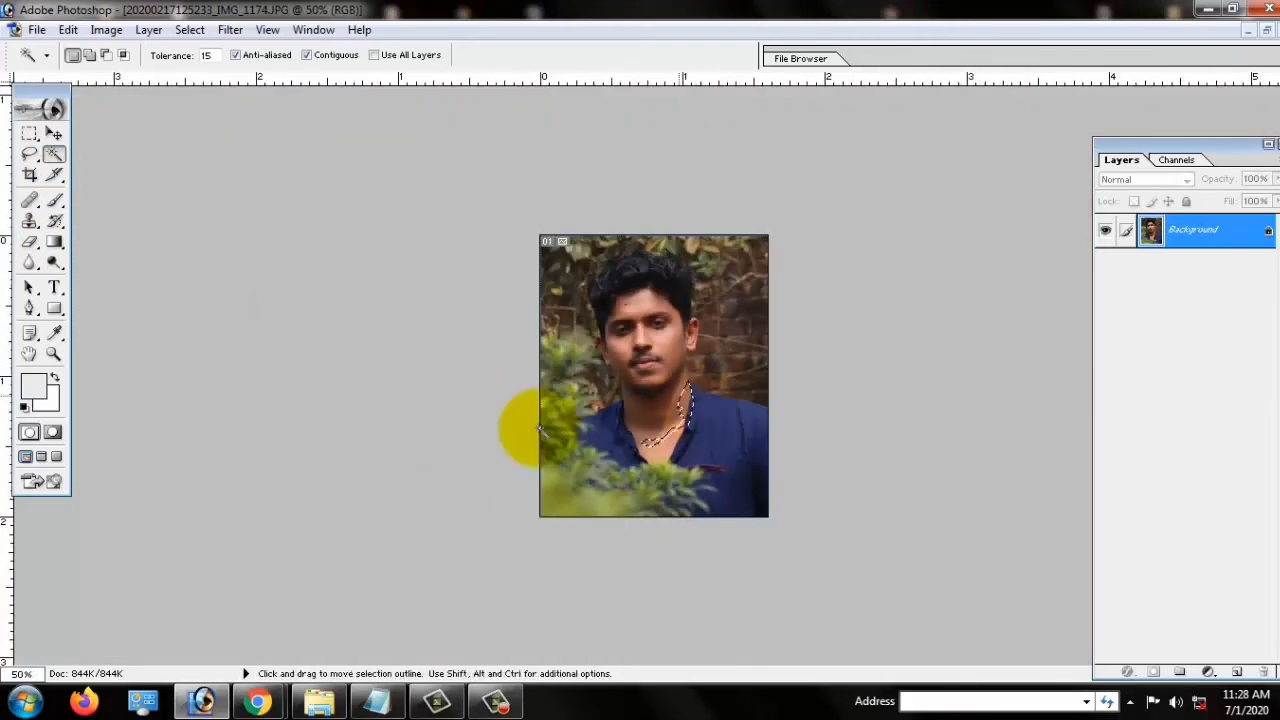
{"action": "left_click", "coordinate": [29, 133]}
{"action": "left_click", "coordinate": [206, 171]}
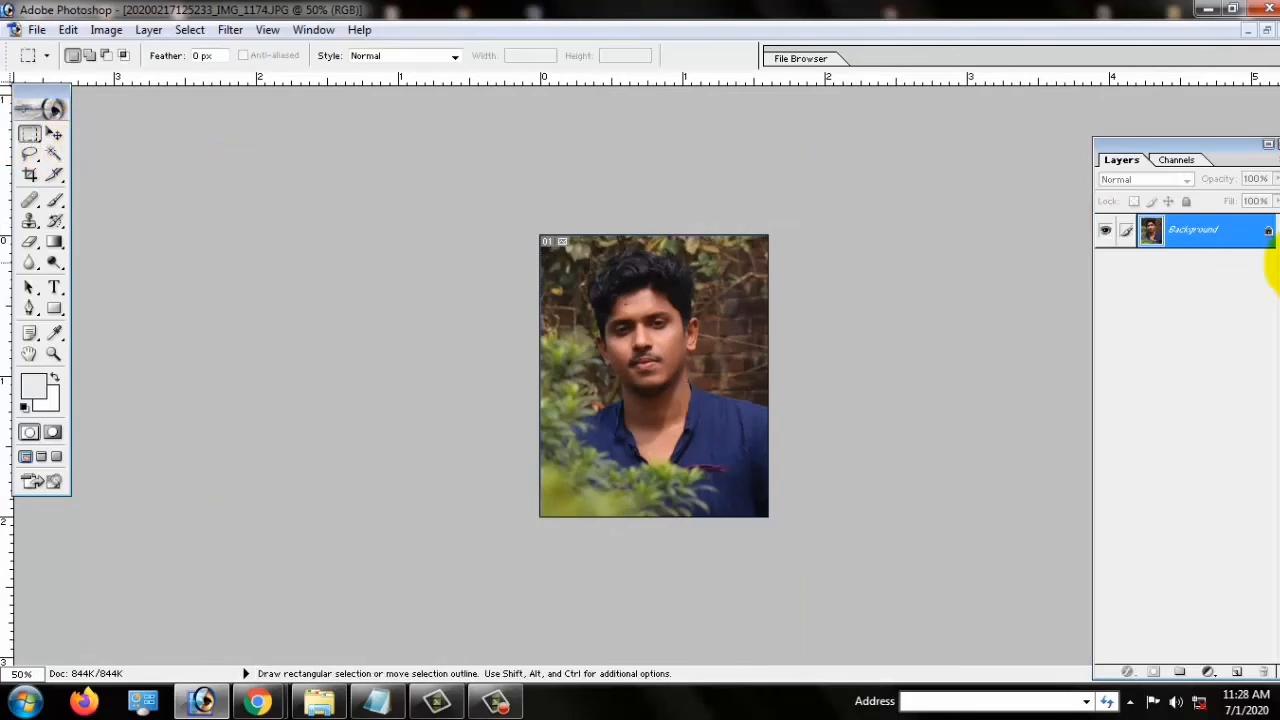
Try Auto Levels on the cropped portrait and undo it.
{"action": "key", "text": "ctrl+shift+l"}
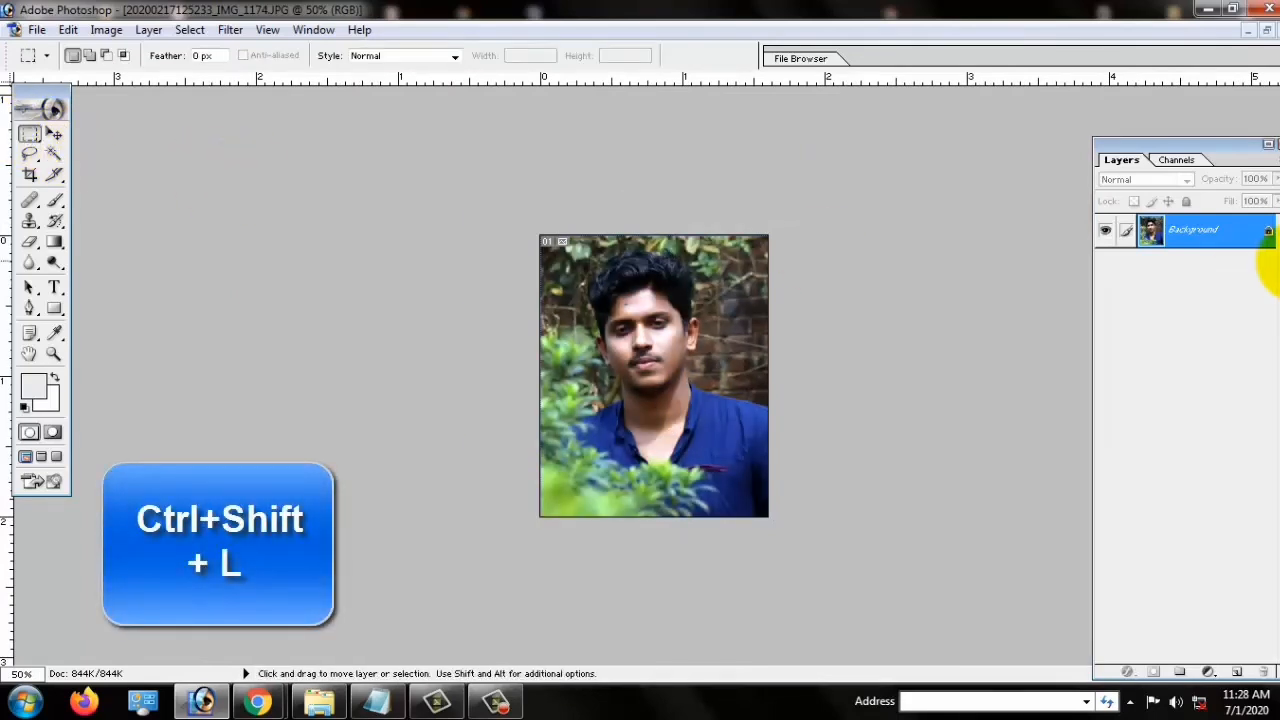
{"action": "key", "text": "ctrl+z"}
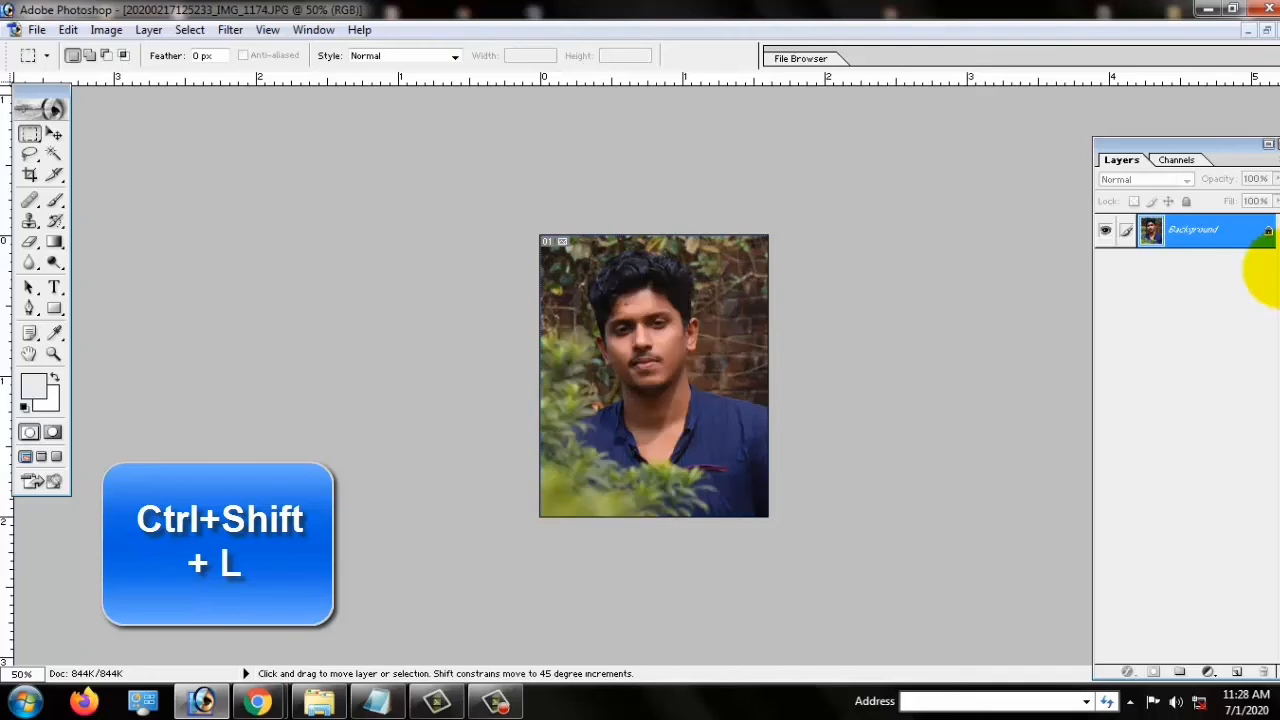
Adjust the portrait's RGB levels with input shadows at 7 and input highlights at 211.
{"action": "key", "text": "ctrl+l"}
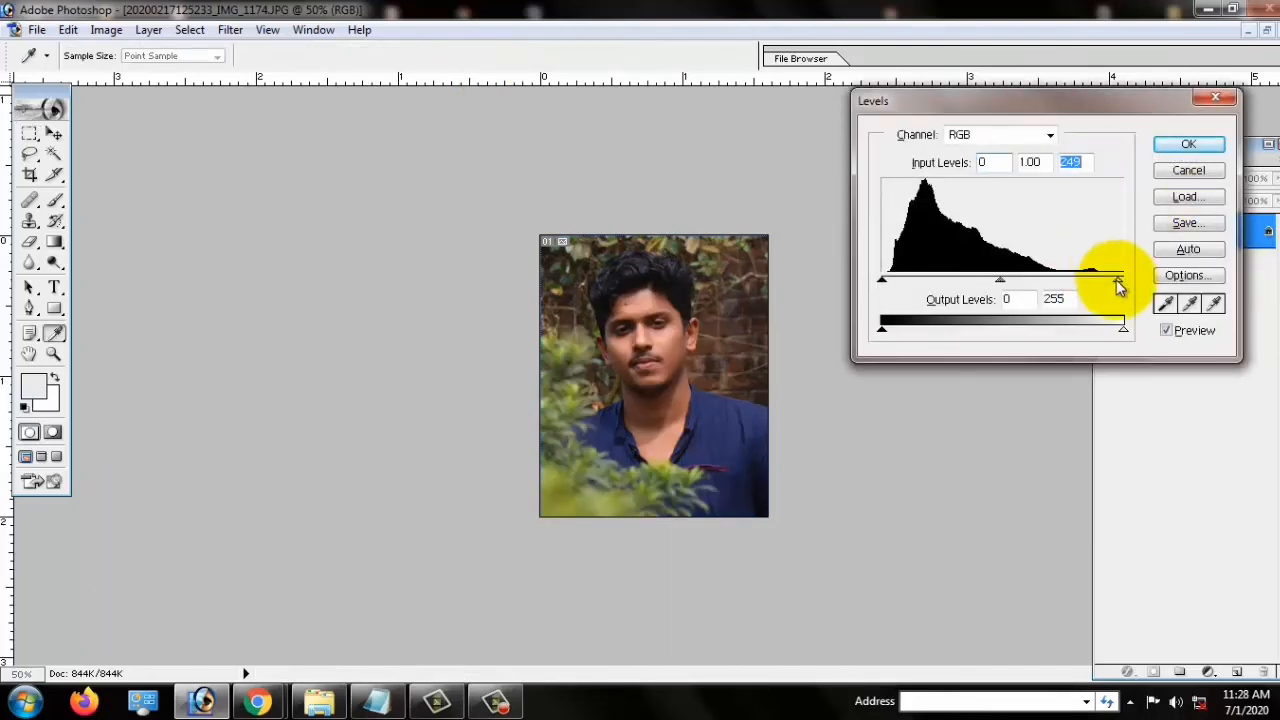
{"action": "left_click_drag", "start_coordinate": [1118, 287], "coordinate": [1085, 287]}
{"action": "left_click_drag", "start_coordinate": [890, 286], "coordinate": [893, 286]}
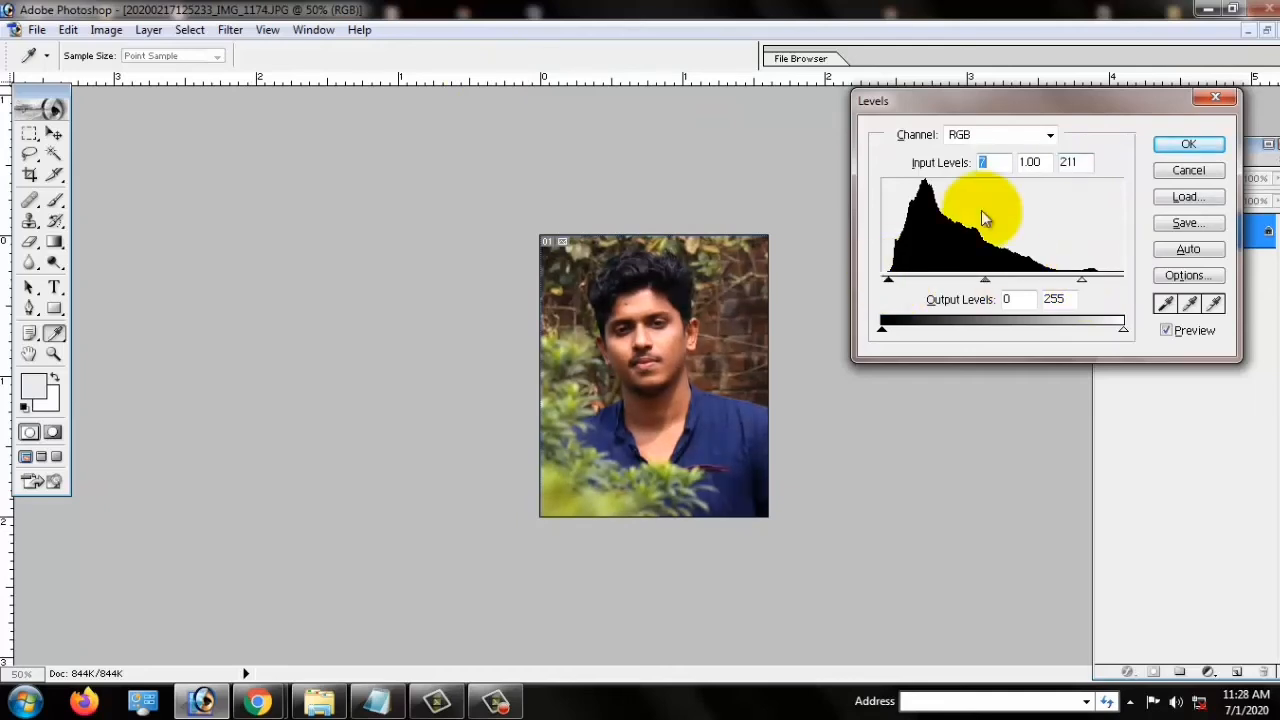
{"action": "left_click", "coordinate": [1188, 144]}
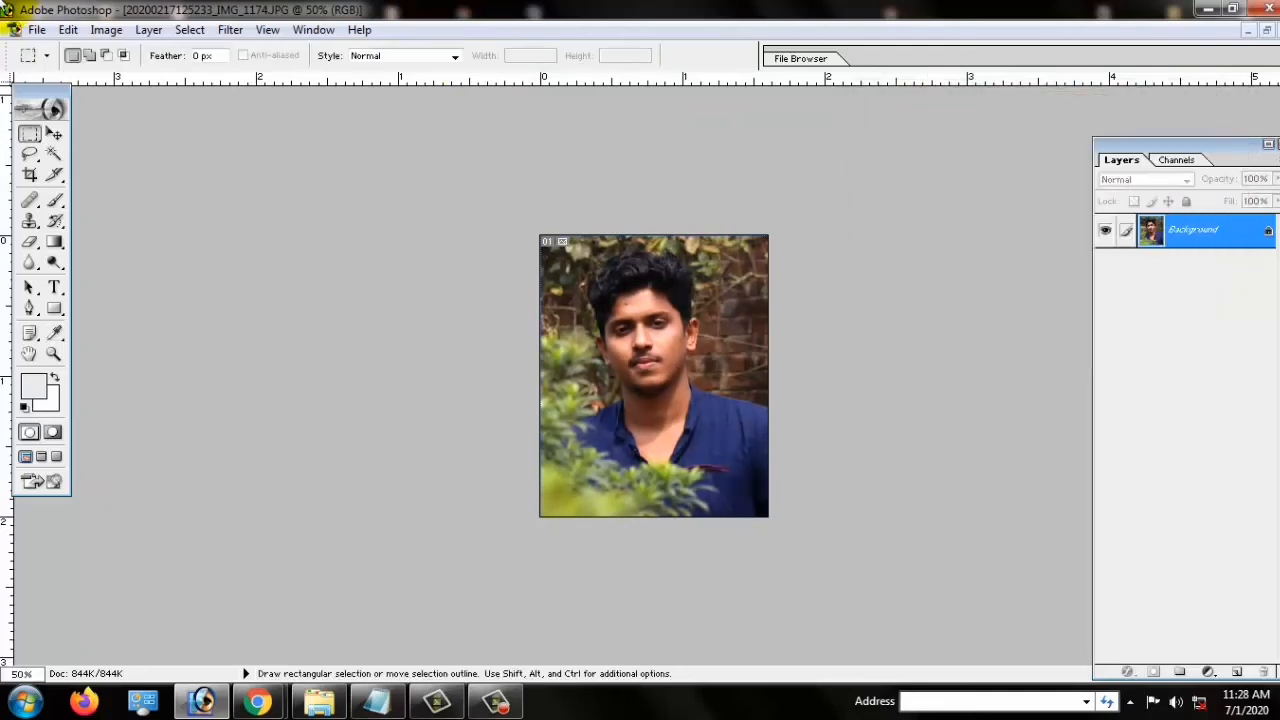
Start a Selective Color adjustment on the portrait and set the magenta of the Reds to -2%.
{"action": "left_click", "coordinate": [118, 30]}
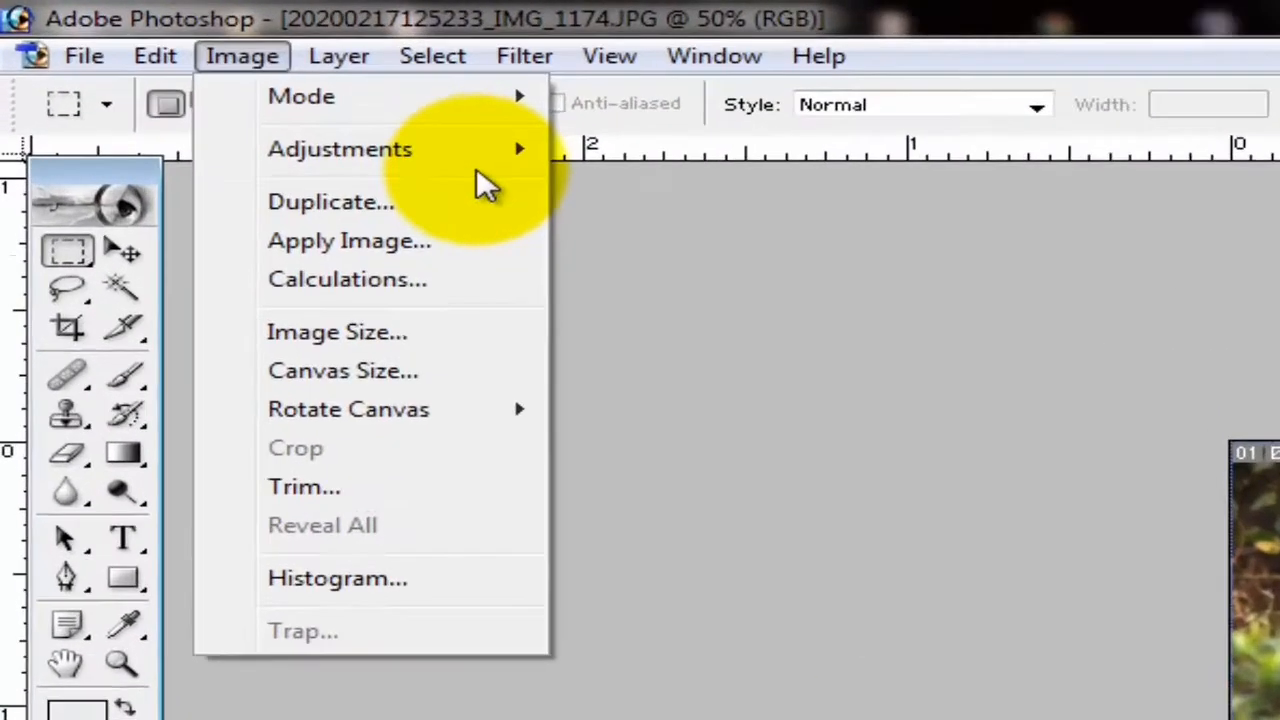
{"action": "mouse_move", "coordinate": [209, 79]}
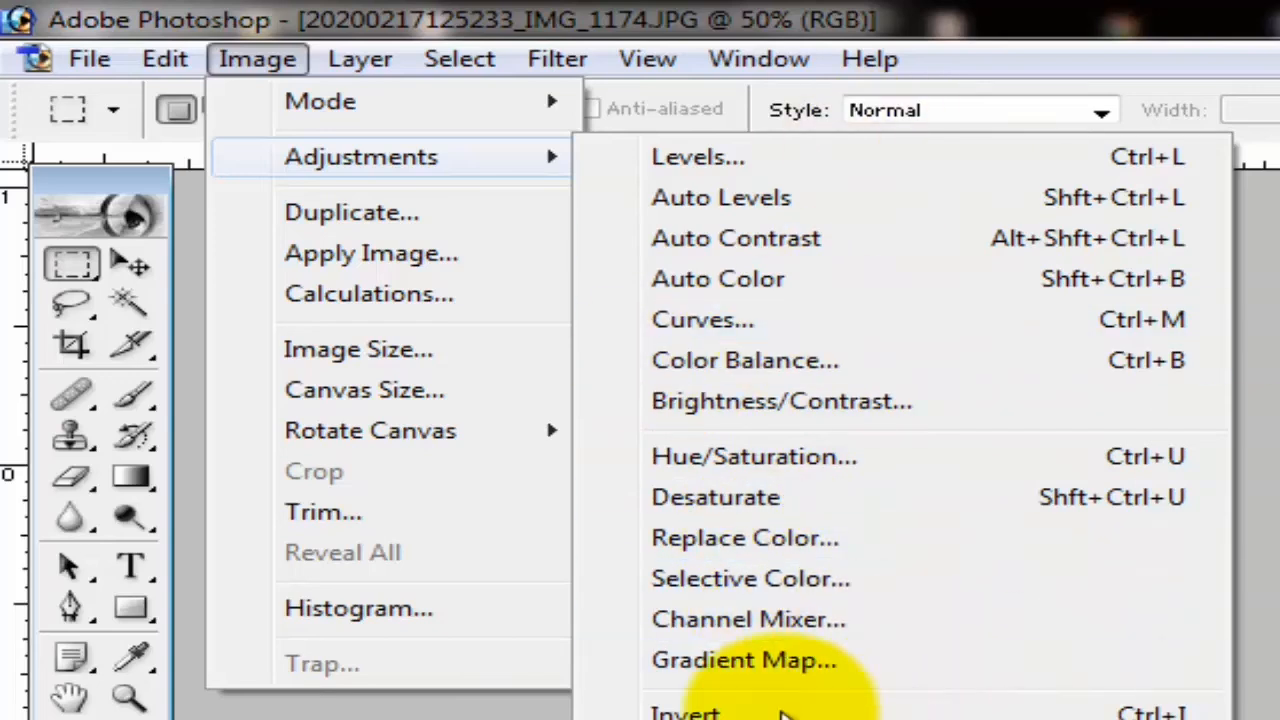
{"action": "mouse_move", "coordinate": [598, 58]}
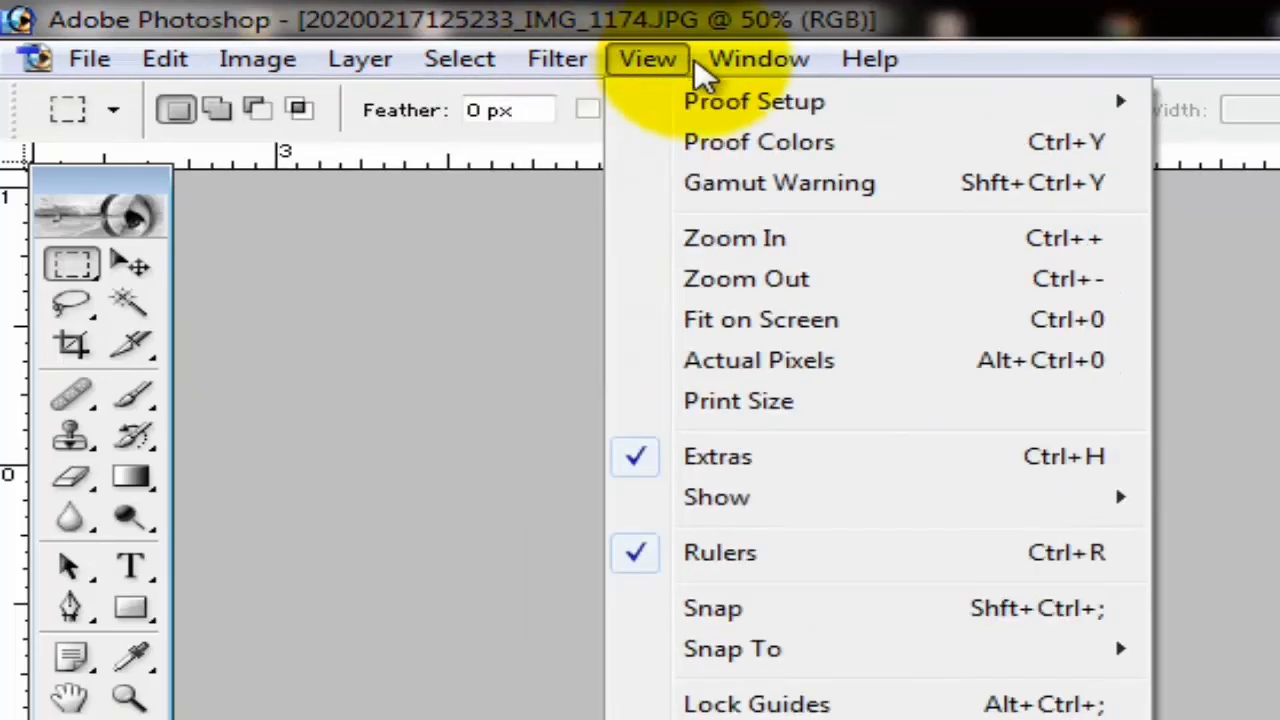
{"action": "mouse_move", "coordinate": [392, 64]}
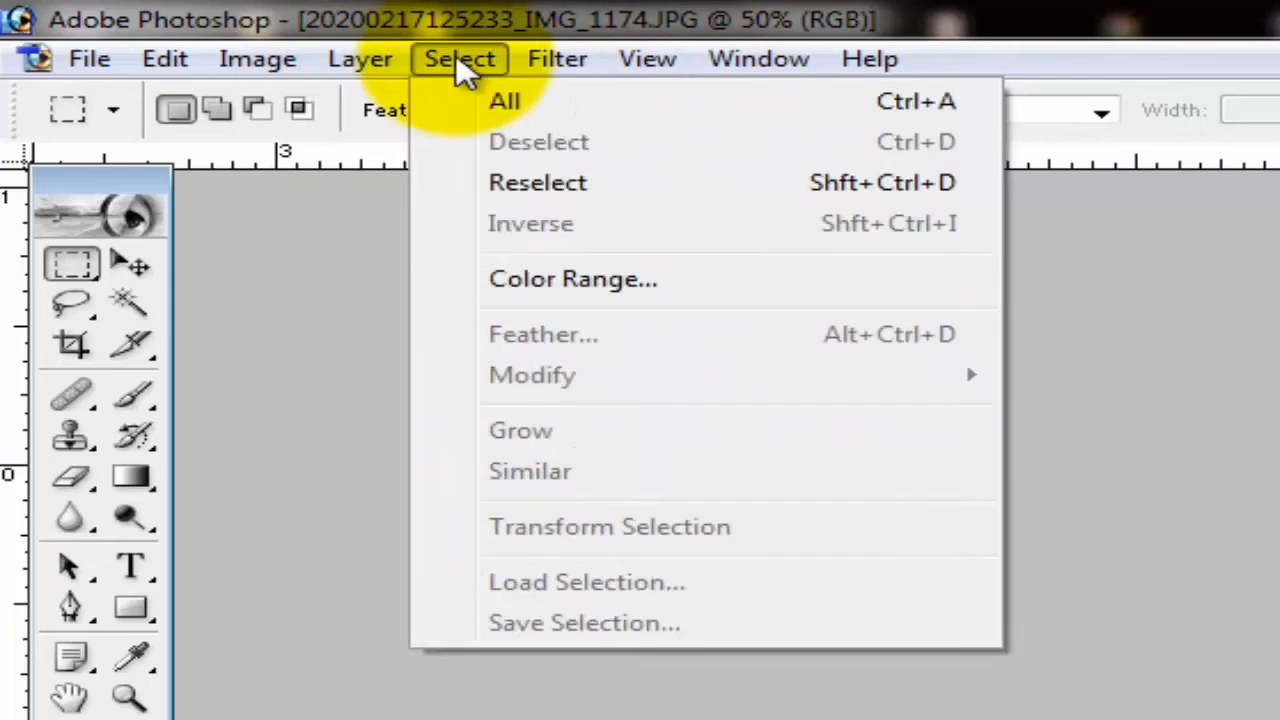
{"action": "mouse_move", "coordinate": [262, 64]}
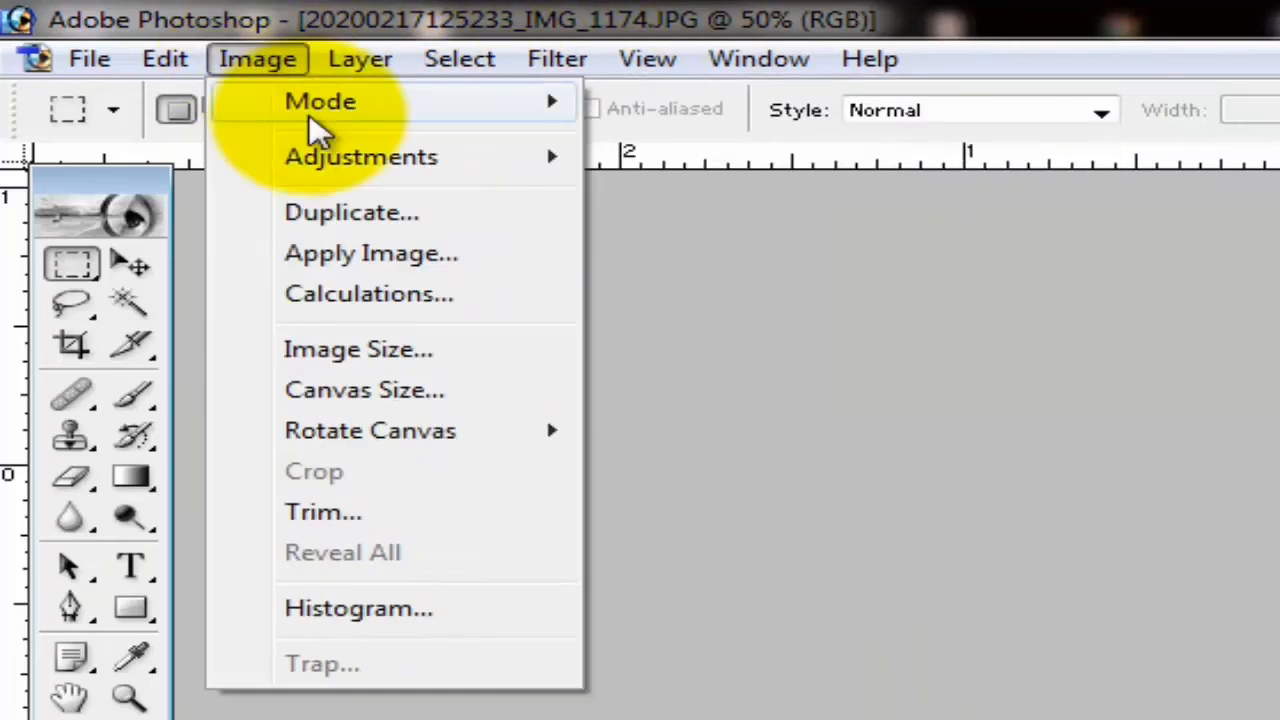
{"action": "mouse_move", "coordinate": [388, 166]}
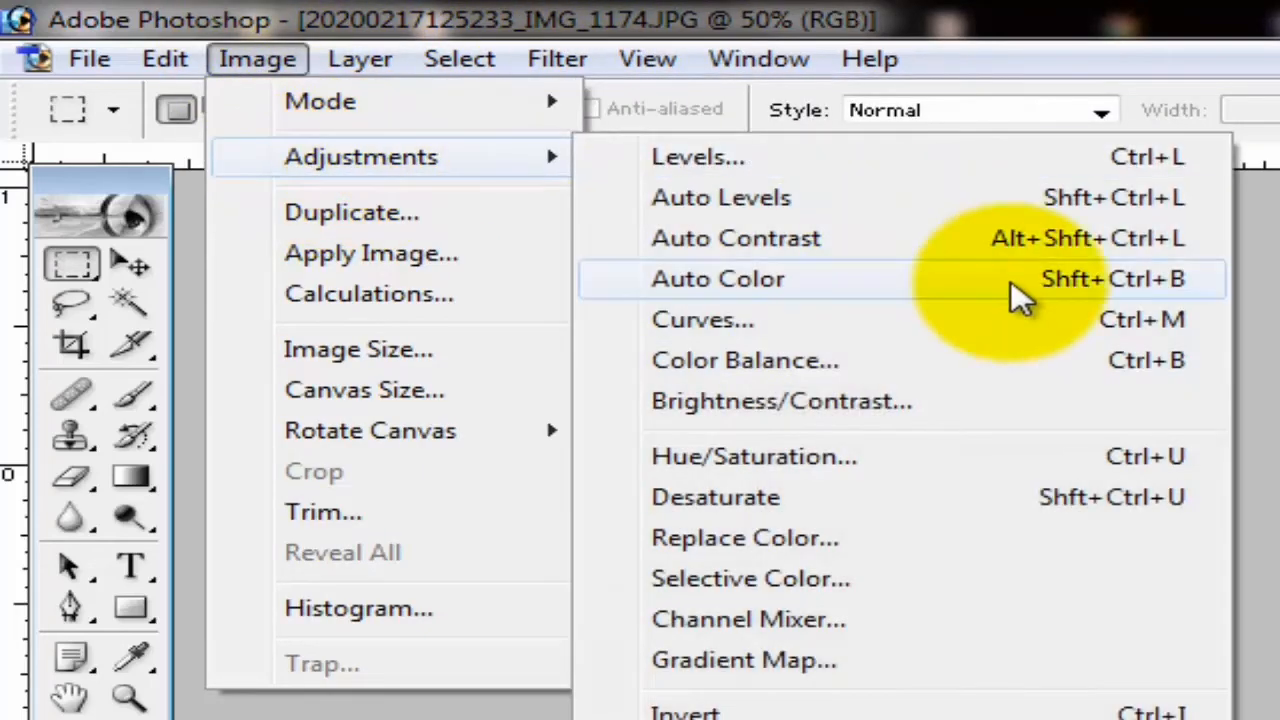
{"action": "left_click", "coordinate": [760, 578]}
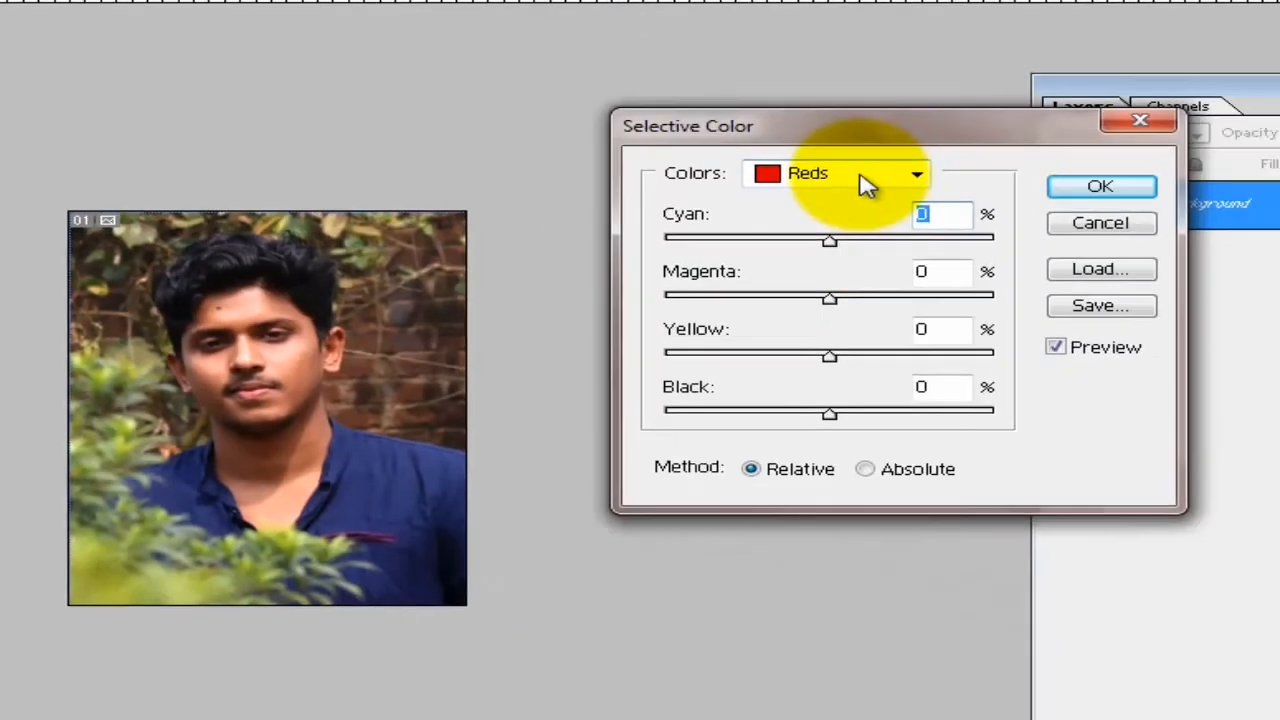
{"action": "left_click", "coordinate": [866, 180]}
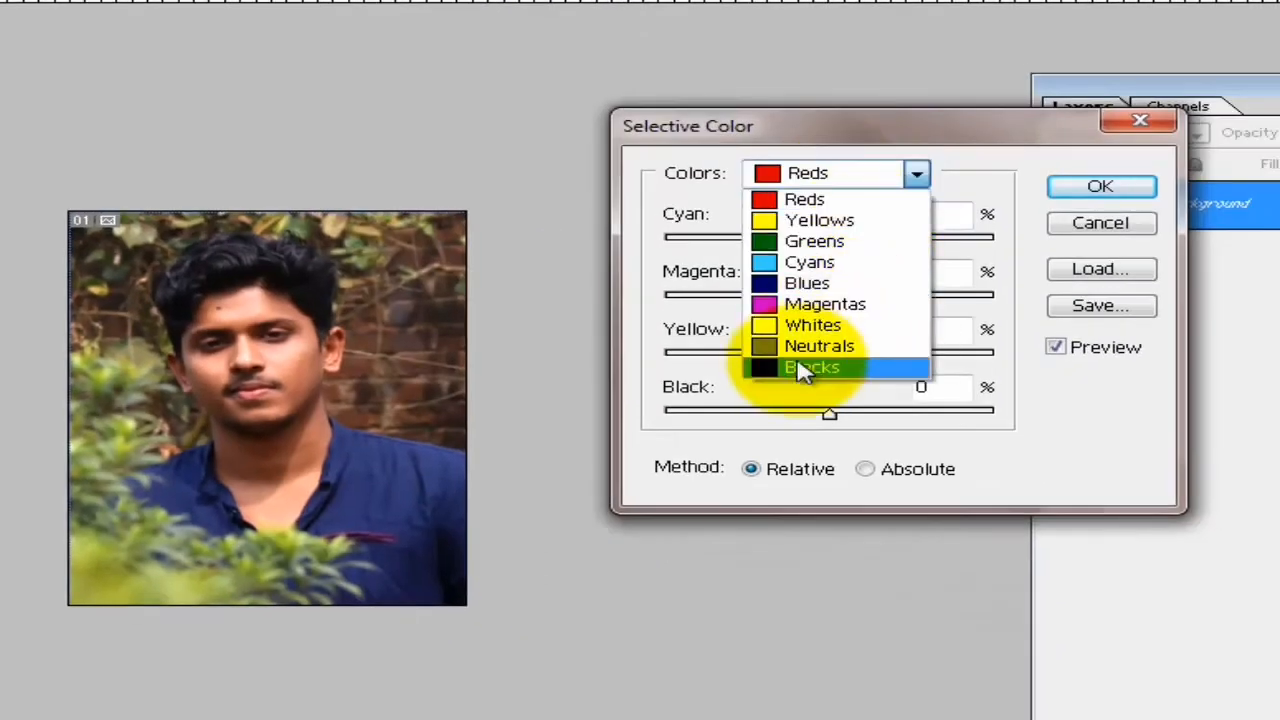
{"action": "left_click", "coordinate": [846, 170]}
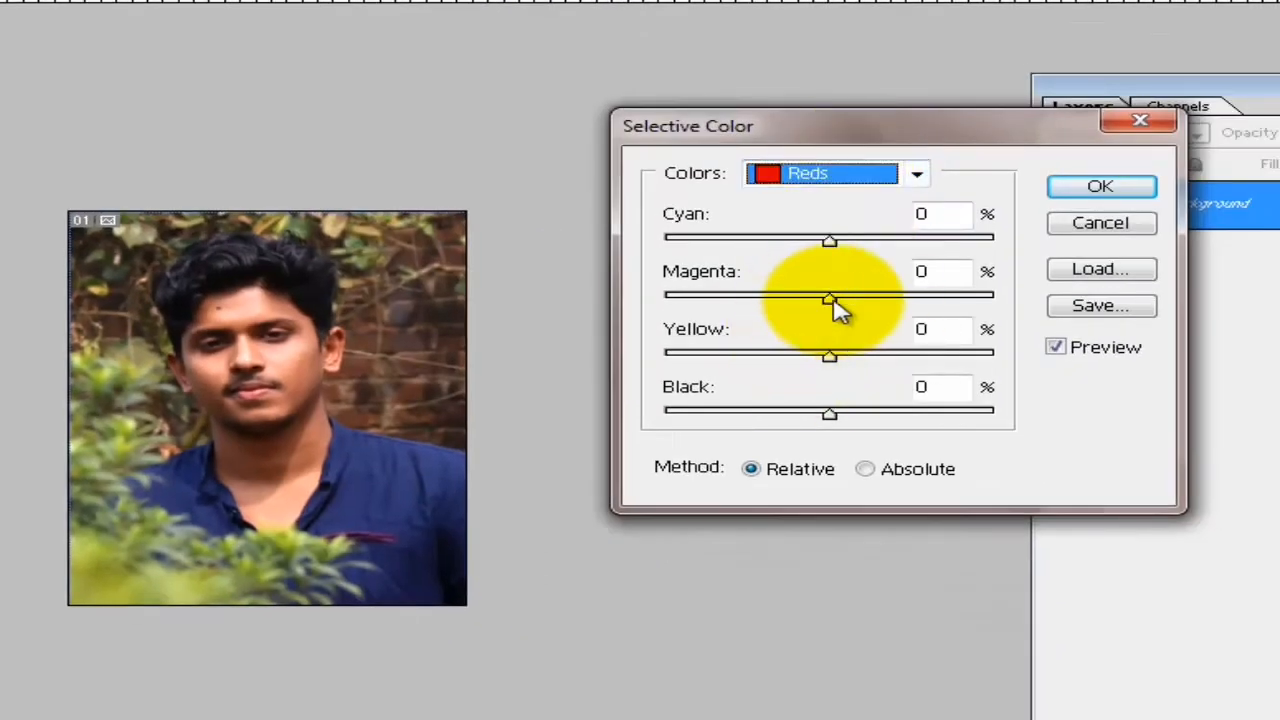
{"action": "left_click_drag", "start_coordinate": [831, 298], "coordinate": [814, 323]}
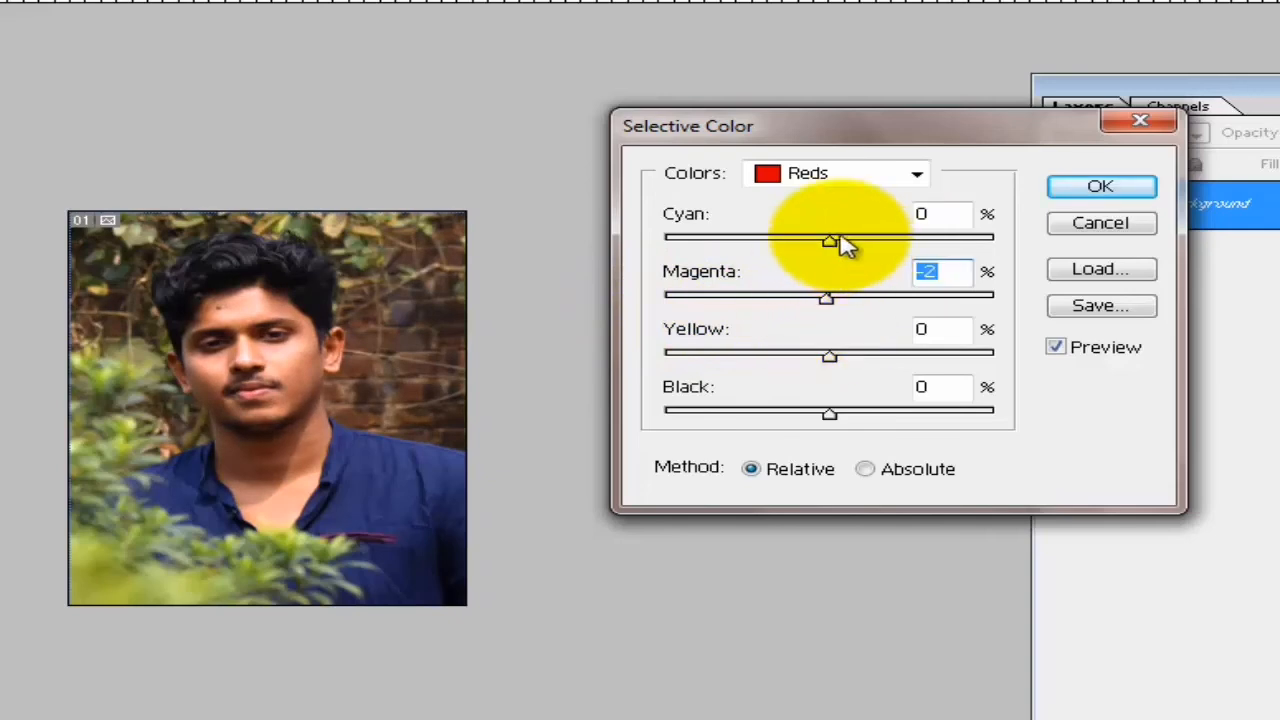
Set the cyan of the Reds to -48% and their yellow to -2%.
{"action": "left_click_drag", "start_coordinate": [845, 245], "coordinate": [652, 290]}
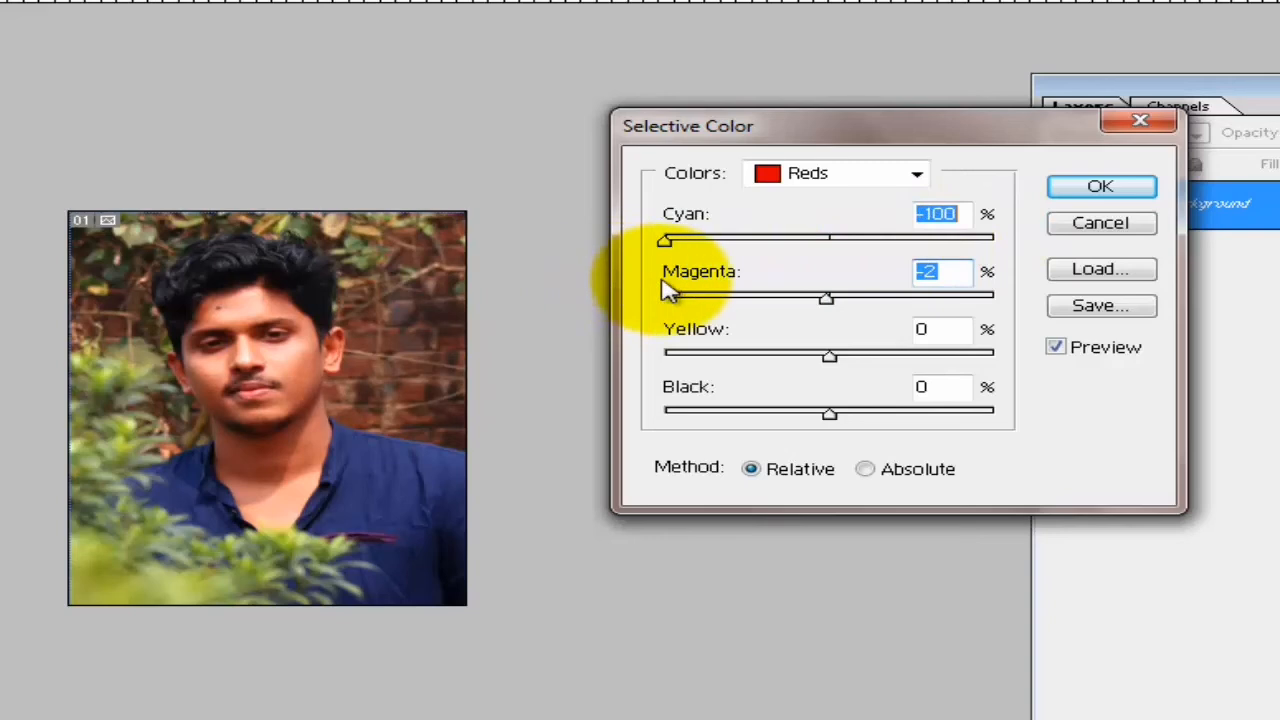
{"action": "left_click", "coordinate": [666, 243]}
{"action": "left_click_drag", "start_coordinate": [668, 243], "coordinate": [733, 255]}
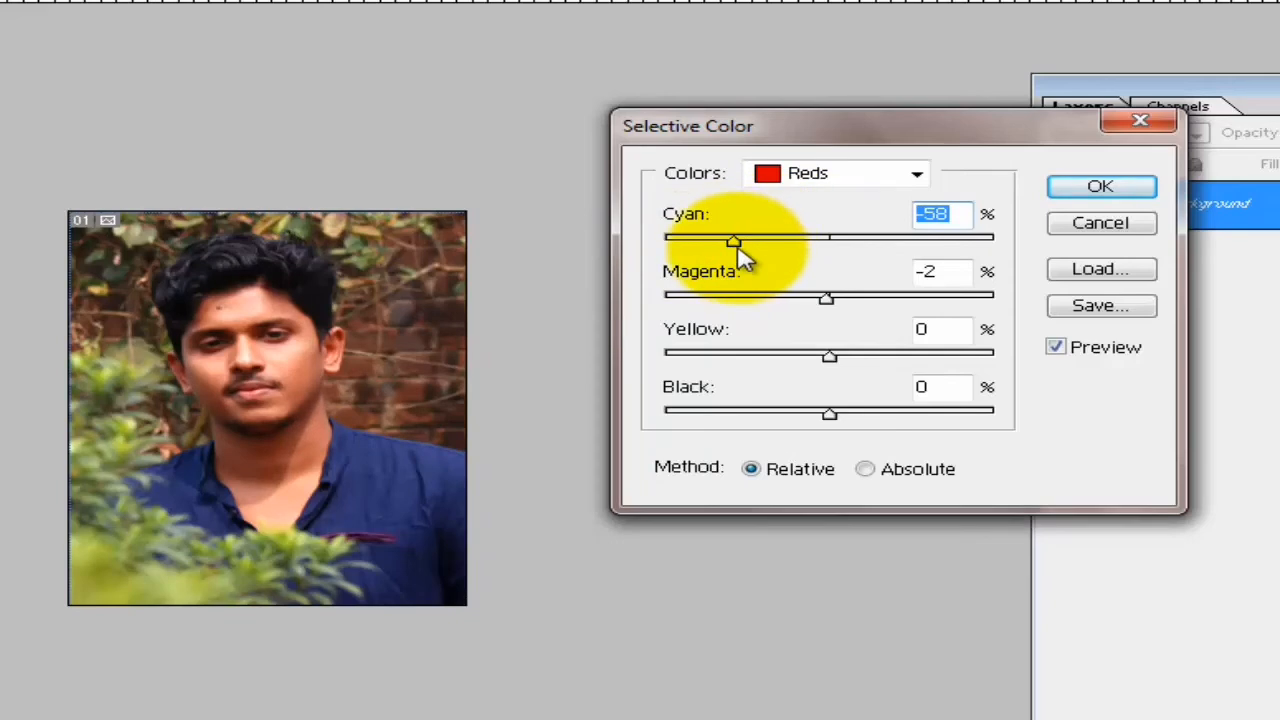
{"action": "mouse_move", "coordinate": [750, 255]}
{"action": "left_mouse_down"}
{"action": "mouse_move", "coordinate": [737, 251]}
{"action": "mouse_move", "coordinate": [1034, 206]}
{"action": "mouse_move", "coordinate": [745, 255]}
{"action": "left_mouse_up"}
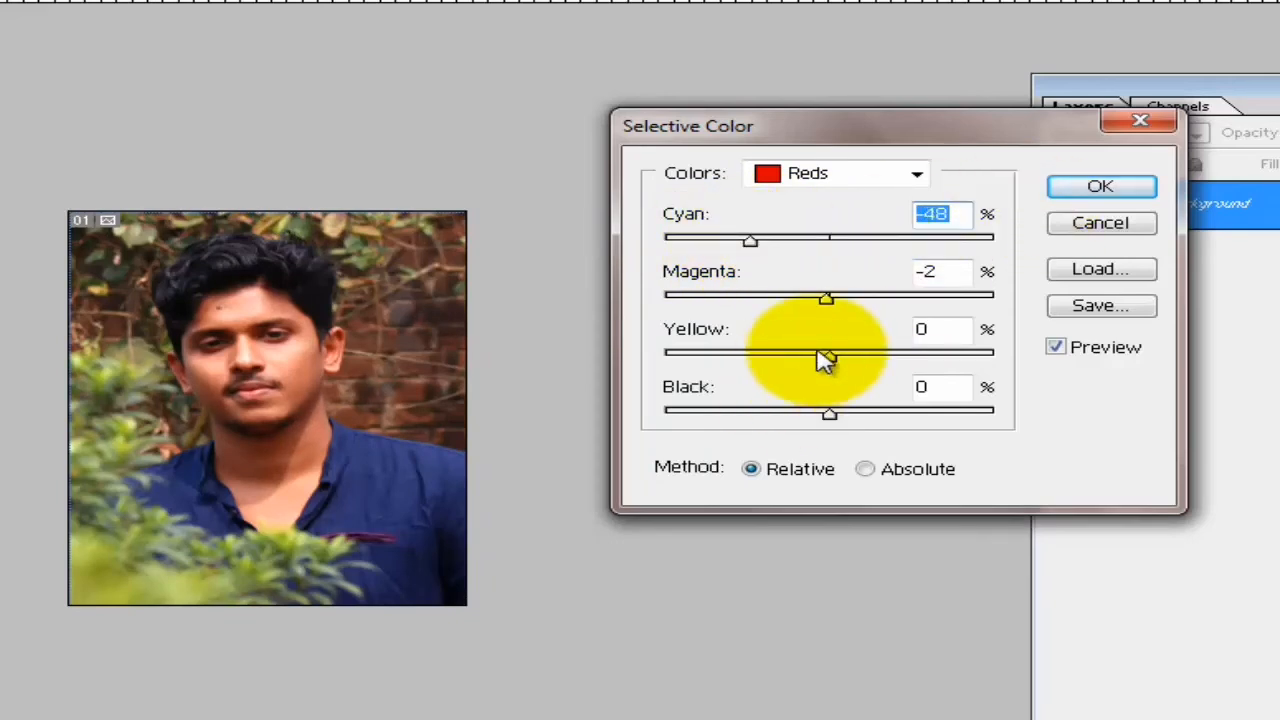
{"action": "mouse_move", "coordinate": [837, 358]}
{"action": "left_mouse_down"}
{"action": "mouse_move", "coordinate": [969, 363]}
{"action": "mouse_move", "coordinate": [643, 349]}
{"action": "mouse_move", "coordinate": [826, 356]}
{"action": "left_mouse_up"}
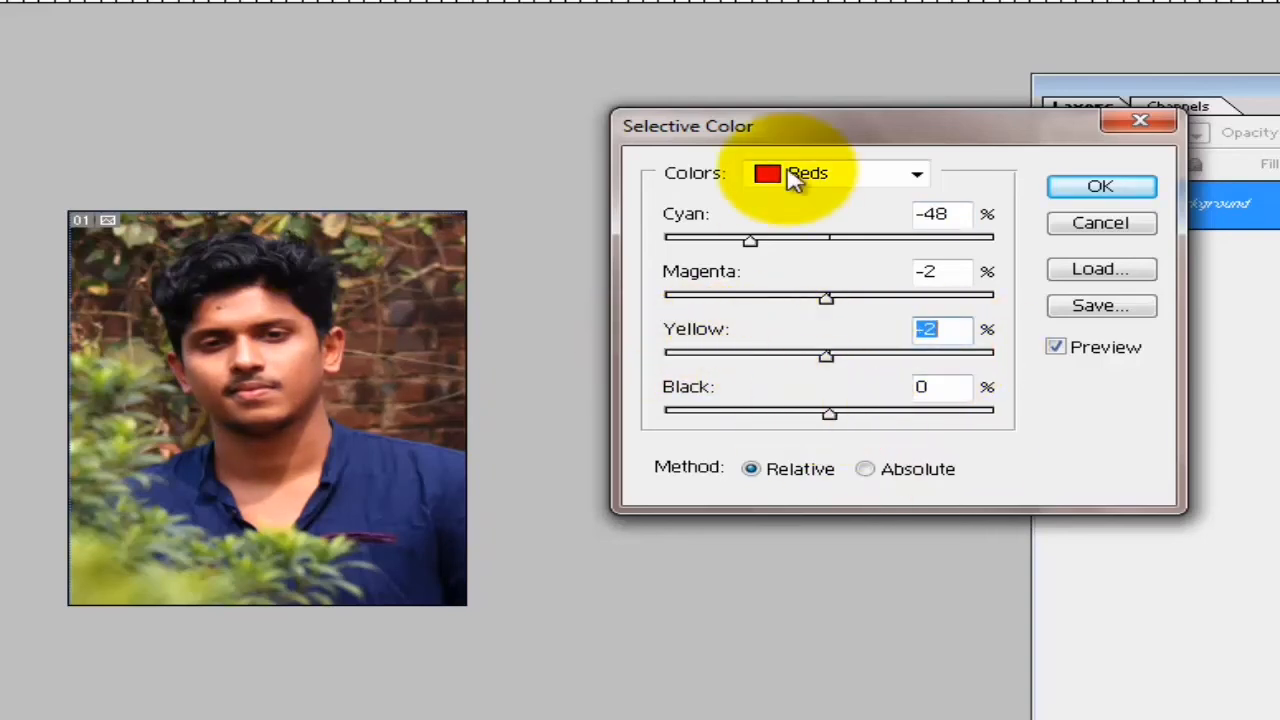
Switch to the Blacks, leave their black amount at 0% and apply the Selective Color adjustment.
{"action": "left_click", "coordinate": [794, 175]}
{"action": "left_click", "coordinate": [808, 368]}
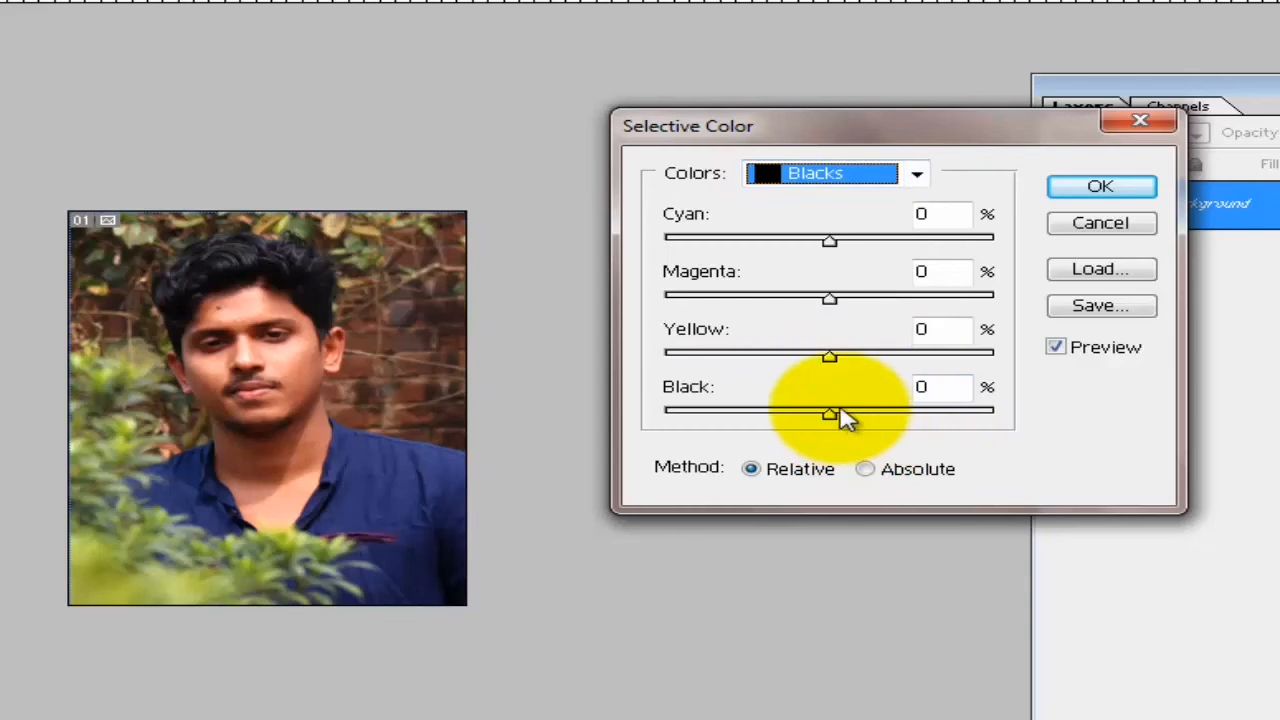
{"action": "mouse_move", "coordinate": [843, 418]}
{"action": "left_mouse_down"}
{"action": "mouse_move", "coordinate": [884, 422]}
{"action": "mouse_move", "coordinate": [786, 426]}
{"action": "mouse_move", "coordinate": [851, 423]}
{"action": "mouse_move", "coordinate": [835, 425]}
{"action": "left_mouse_up"}
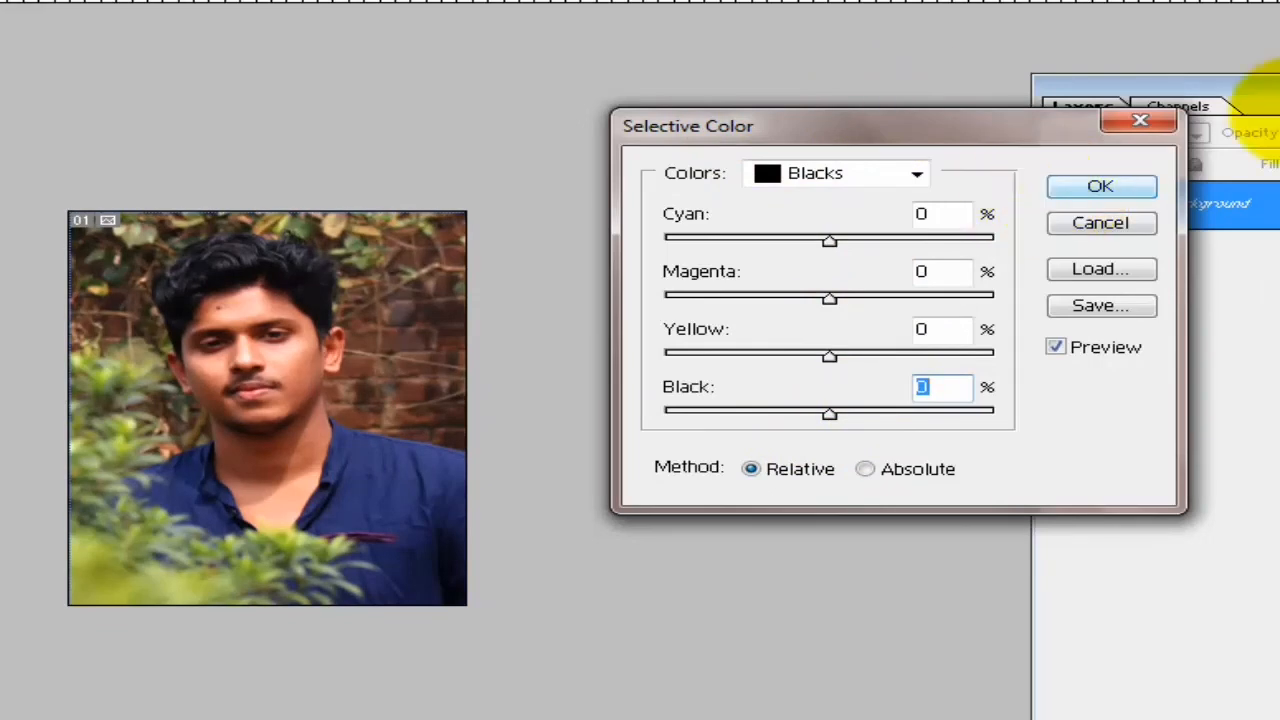
{"action": "left_click", "coordinate": [1092, 192]}
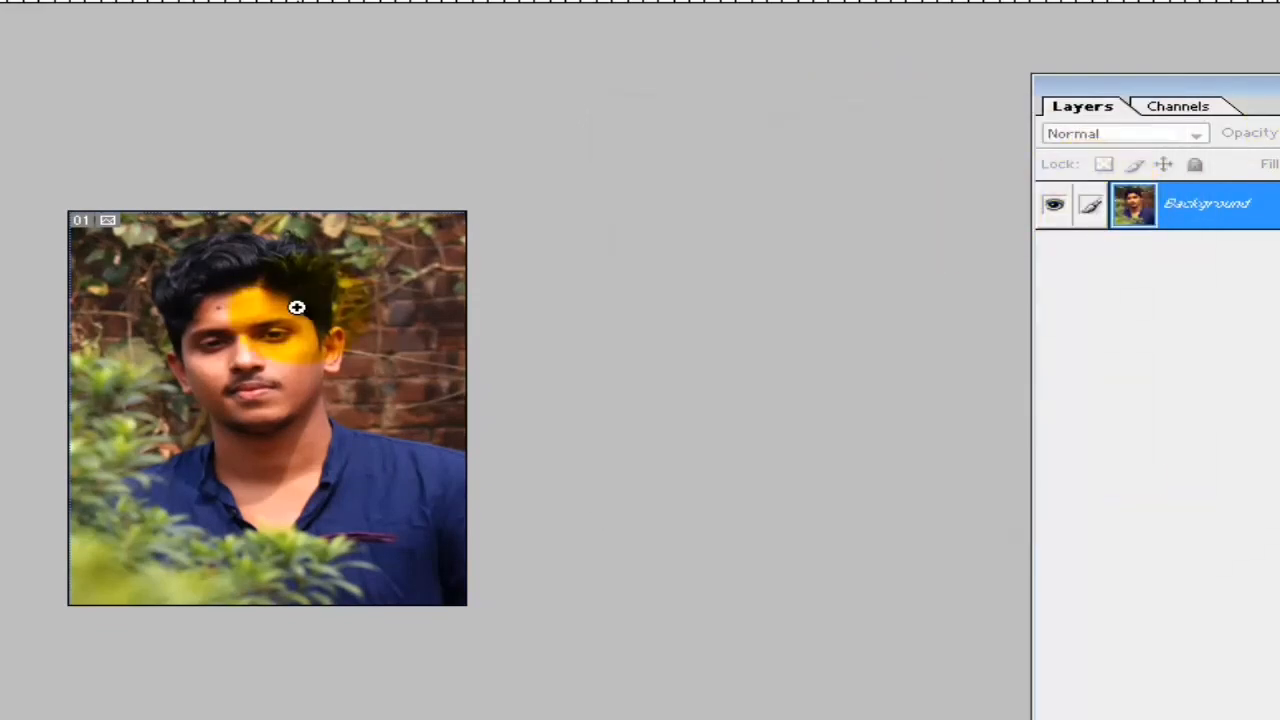
Examine the man's face up close and return to a view of the whole portrait.
{"action": "left_click", "coordinate": [302, 314], "text": "ctrl"}
{"action": "left_click", "coordinate": [311, 338], "text": "ctrl"}
{"action": "left_click", "coordinate": [309, 338], "text": "ctrl"}
{"action": "left_click", "coordinate": [309, 334], "text": "ctrl"}
{"action": "left_click", "coordinate": [671, 300], "text": "alt"}
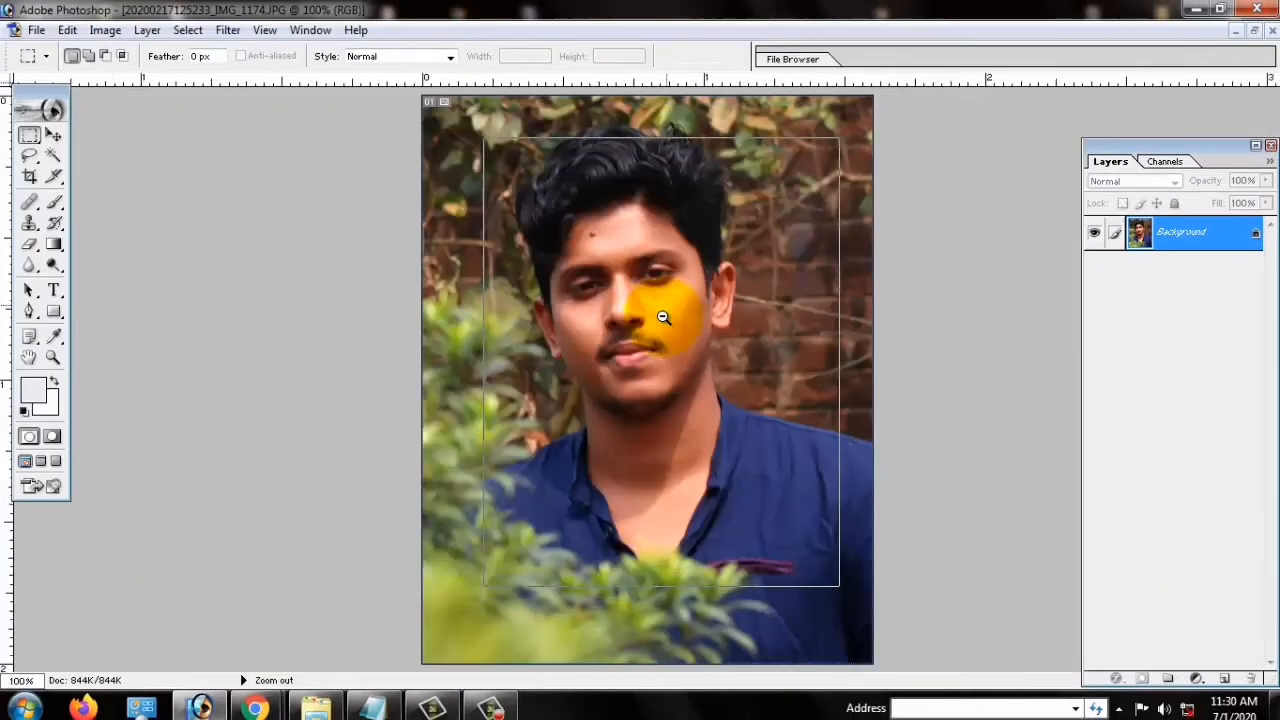
{"action": "left_click", "coordinate": [664, 317], "text": "alt"}
{"action": "left_click", "coordinate": [664, 317], "text": "alt"}
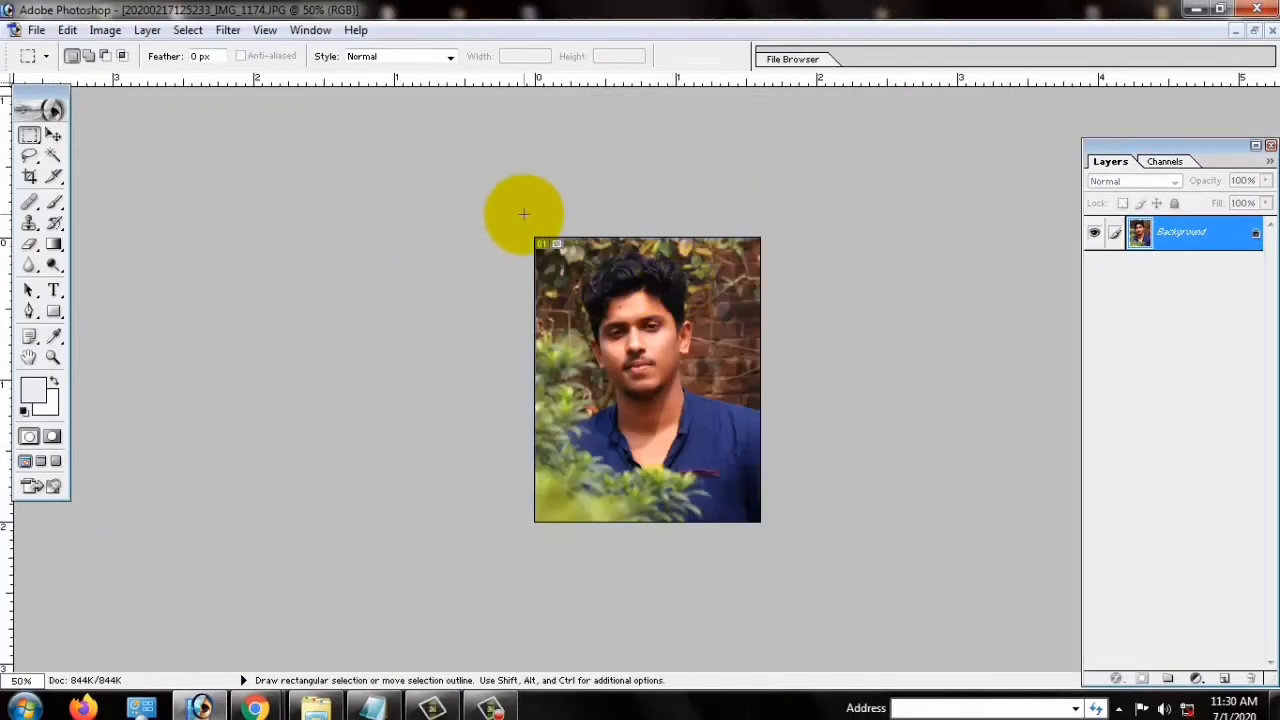
Select the entire corrected portrait and copy it.
{"action": "key", "text": "ctrl+a"}
{"action": "key", "text": "ctrl+d"}
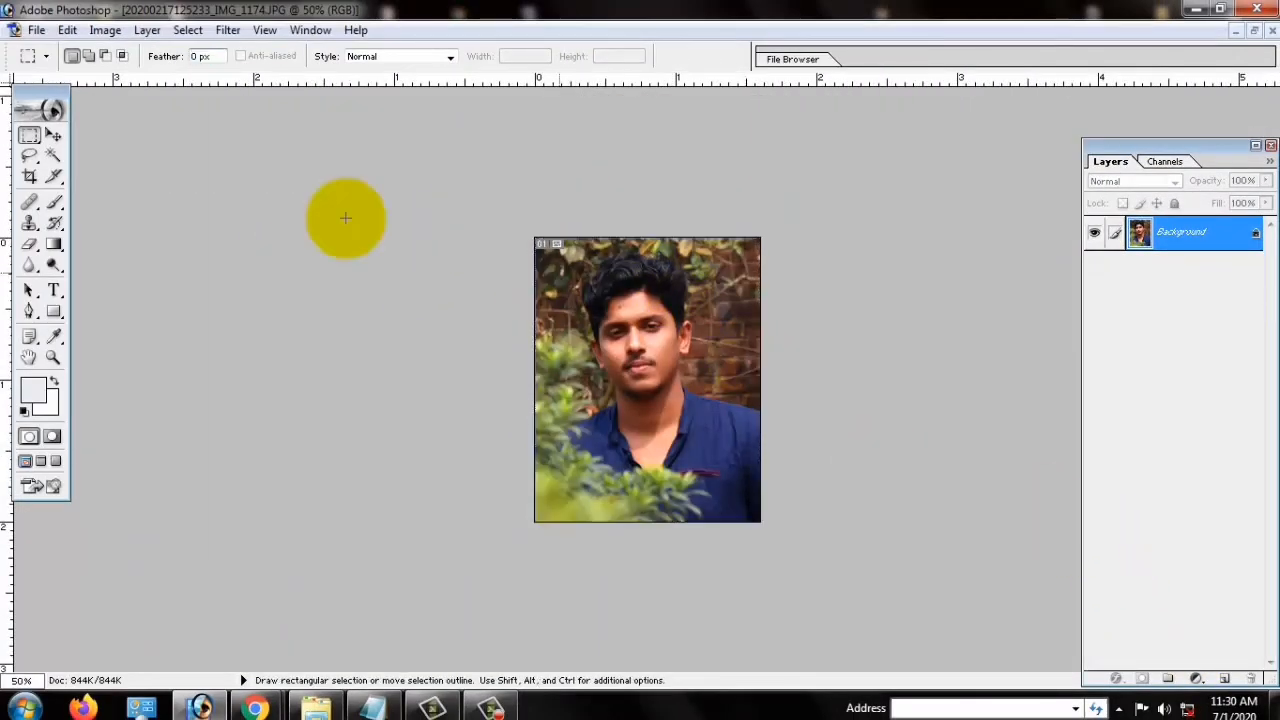
{"action": "left_click", "coordinate": [29, 176]}
{"action": "left_click", "coordinate": [29, 135]}
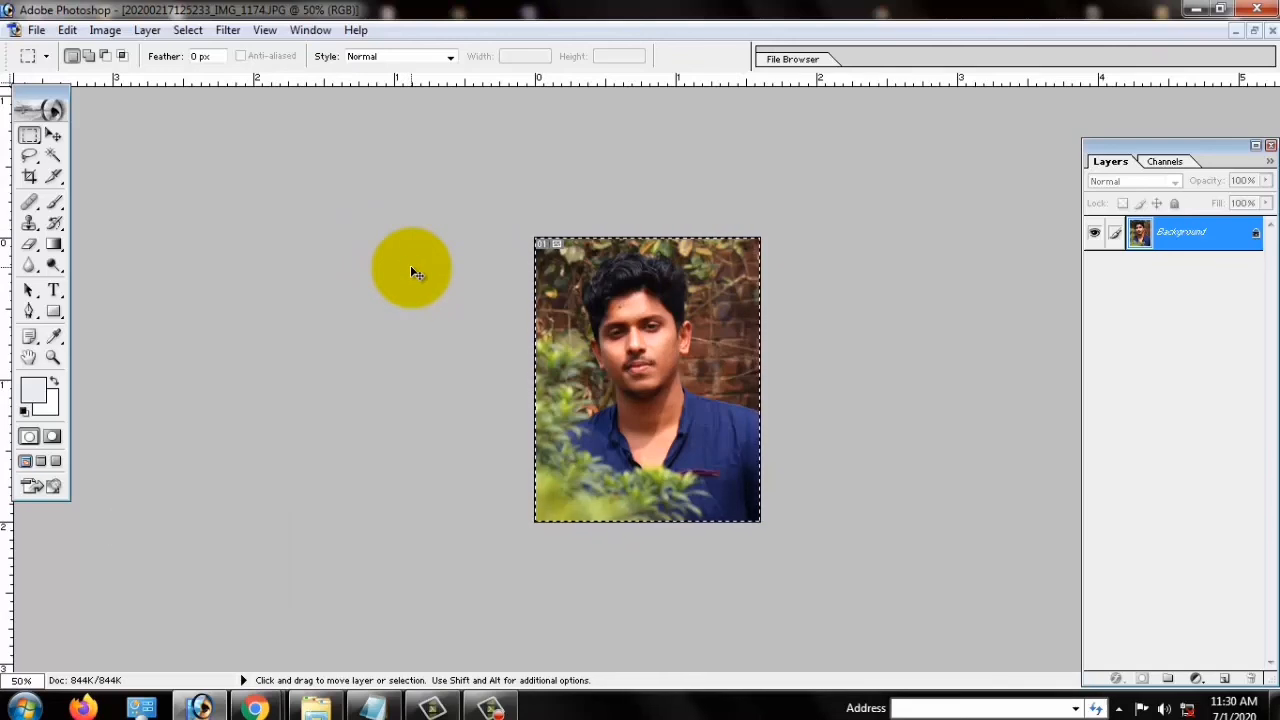
Create a new A4 document in RGB Color at 300 pixels/inch with transparent contents.
{"action": "key", "text": "ctrl+n"}
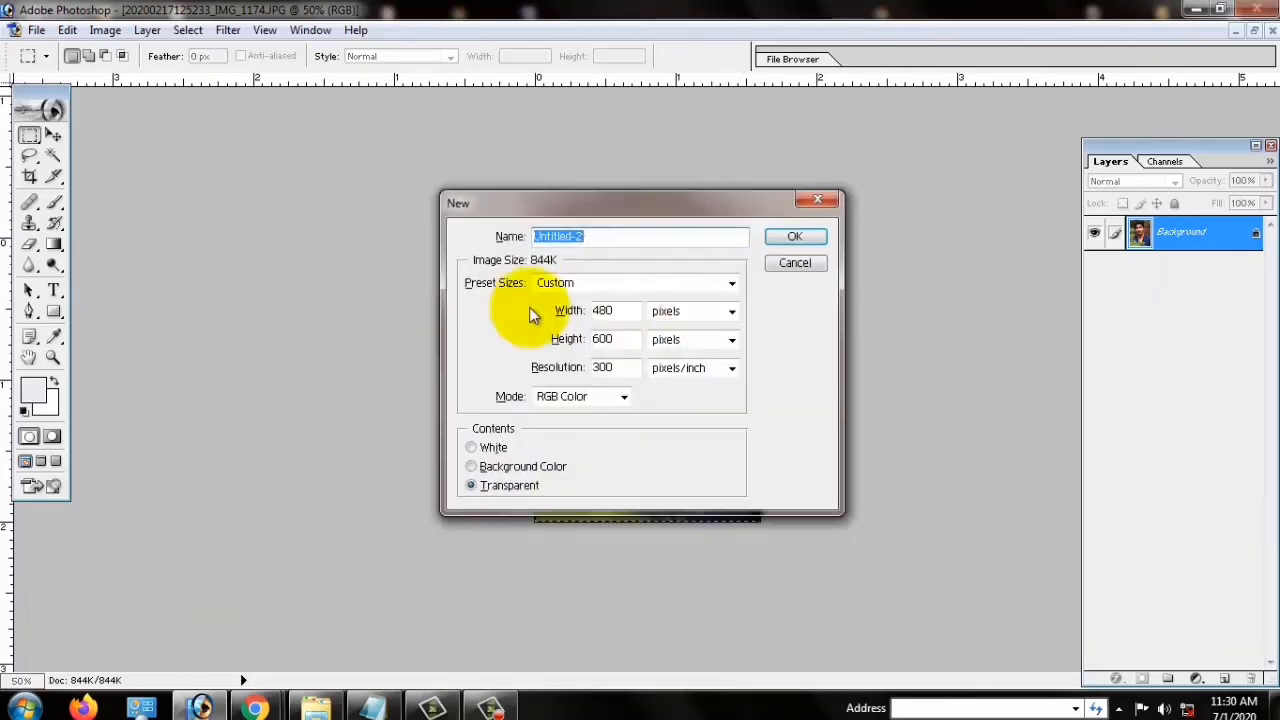
{"action": "left_click", "coordinate": [627, 288]}
{"action": "left_click", "coordinate": [648, 418]}
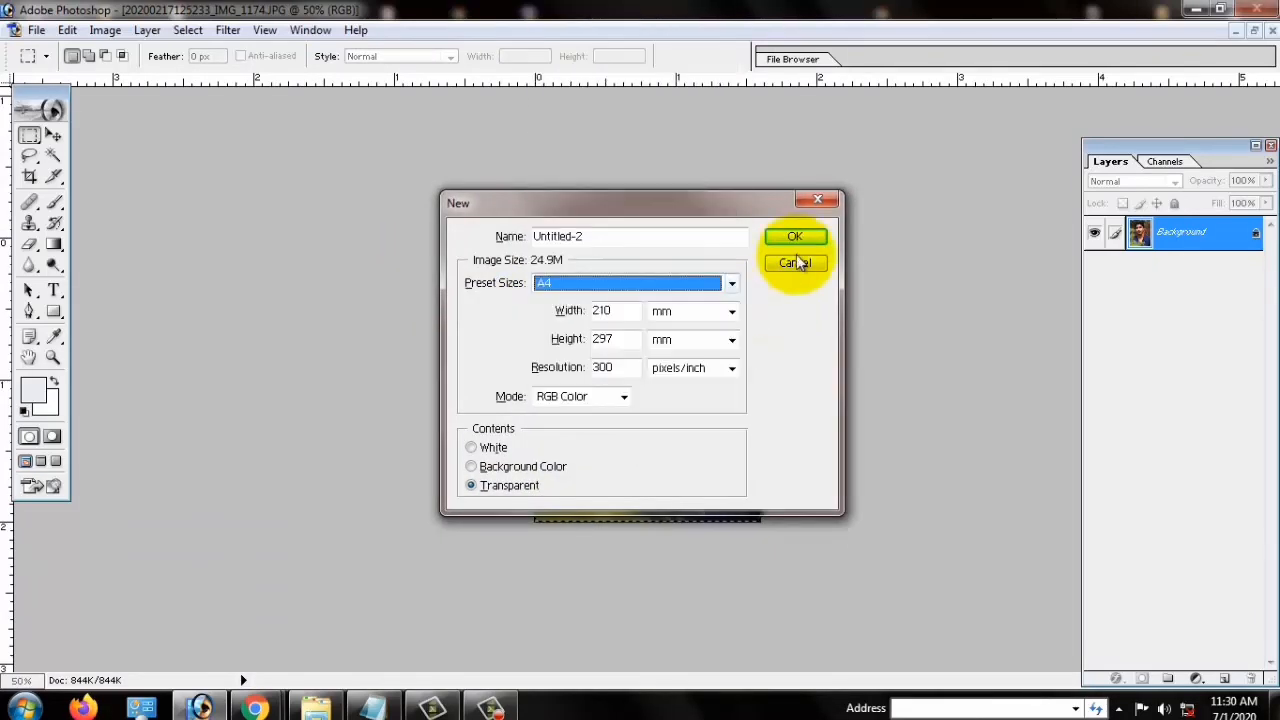
{"action": "left_click", "coordinate": [794, 238]}
{"action": "left_click", "coordinate": [459, 206]}
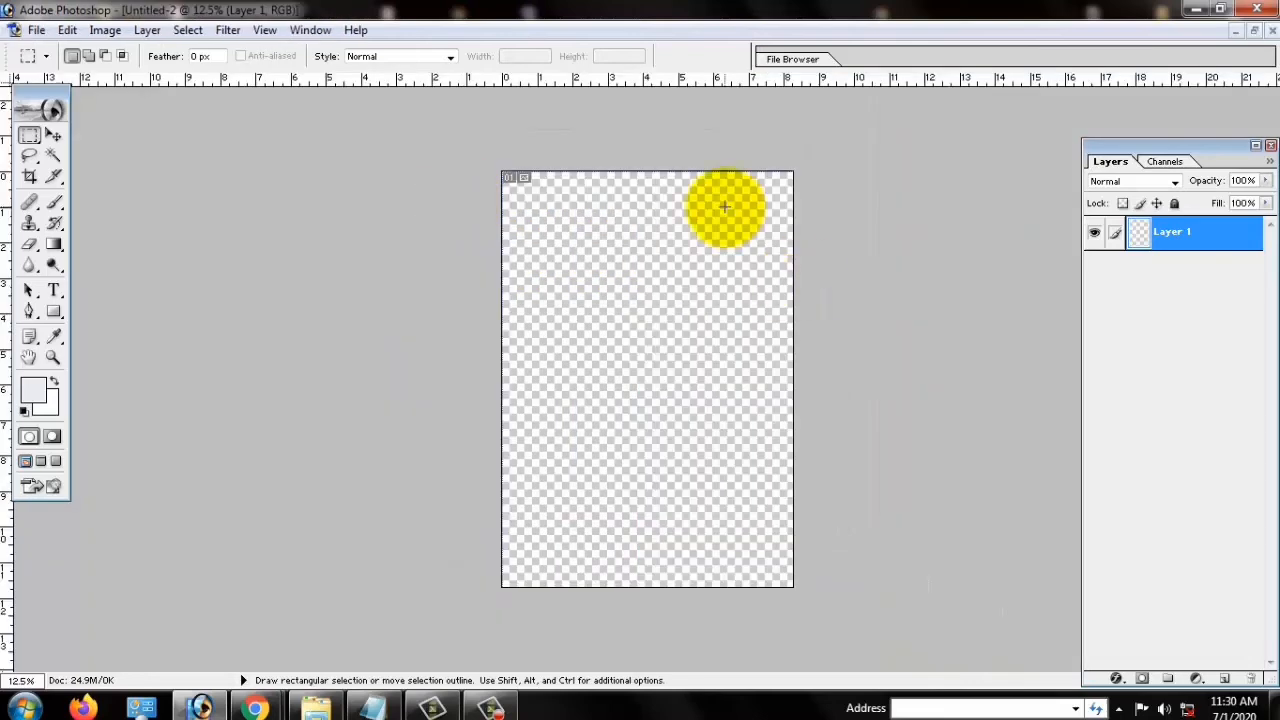
Paste the portrait into the A4 document and move it to the page's upper-left corner.
{"action": "key", "text": "ctrl+v"}
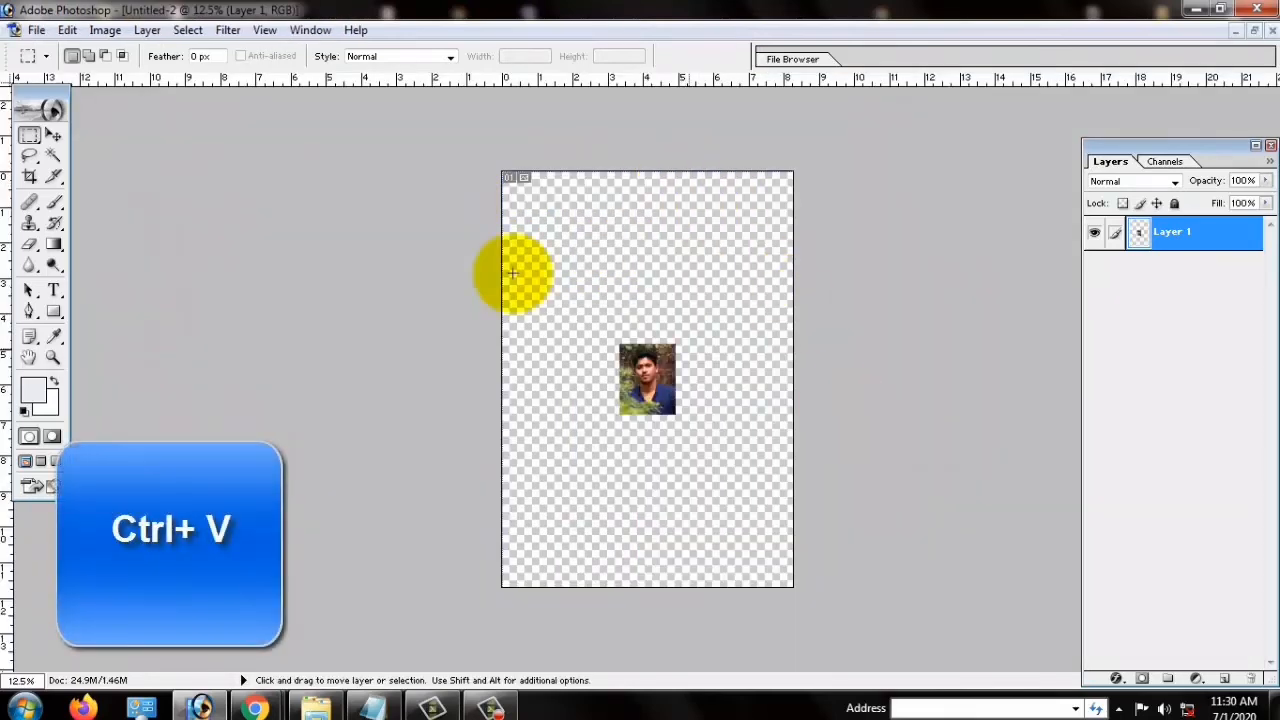
{"action": "left_click", "coordinate": [54, 135]}
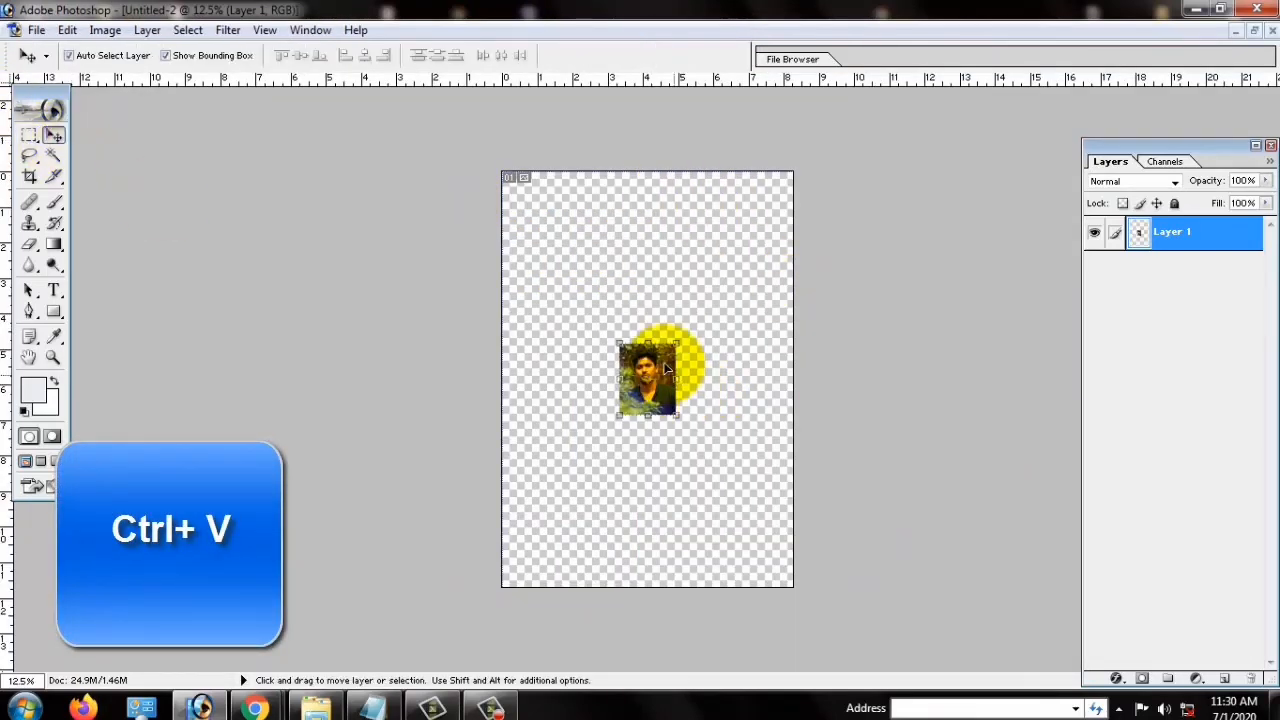
{"action": "left_click_drag", "start_coordinate": [666, 360], "coordinate": [549, 197]}
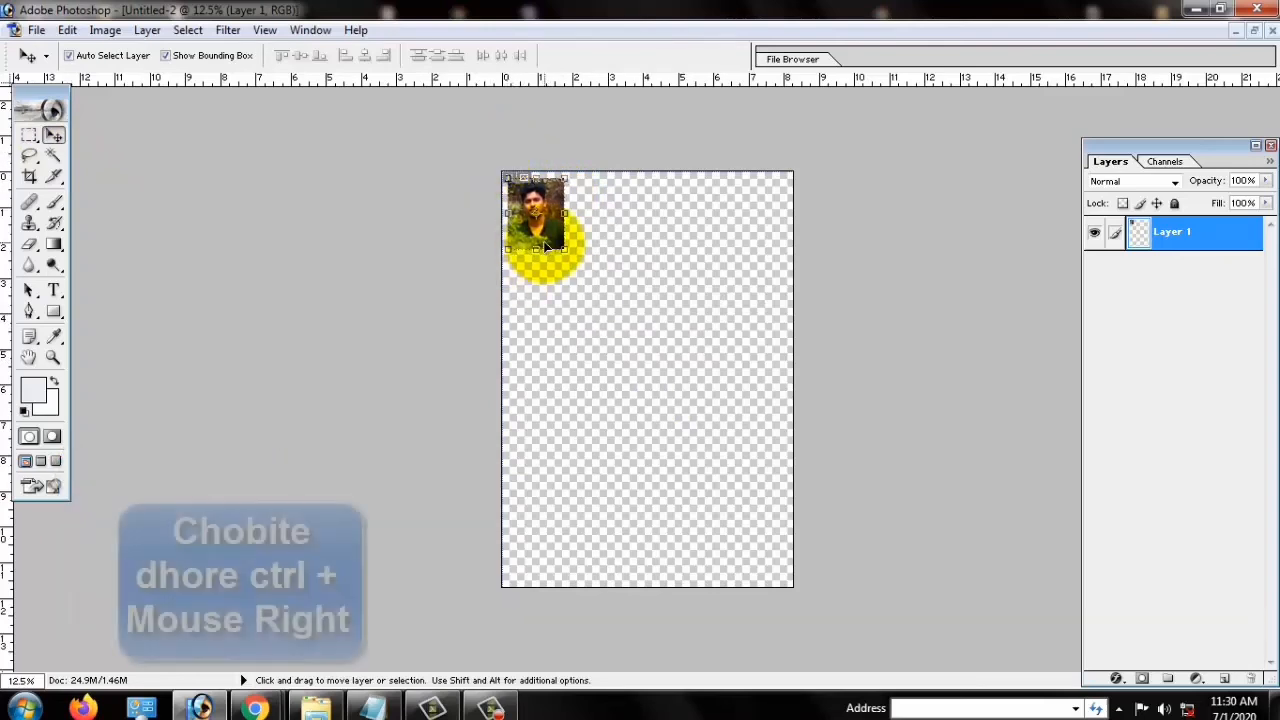
Duplicate the portrait beside itself, merge the pair and duplicate it again to form one merged row of four portraits.
{"action": "key", "text": "shift+alt"}
{"action": "left_click_drag", "start_coordinate": [544, 226], "coordinate": [605, 232]}
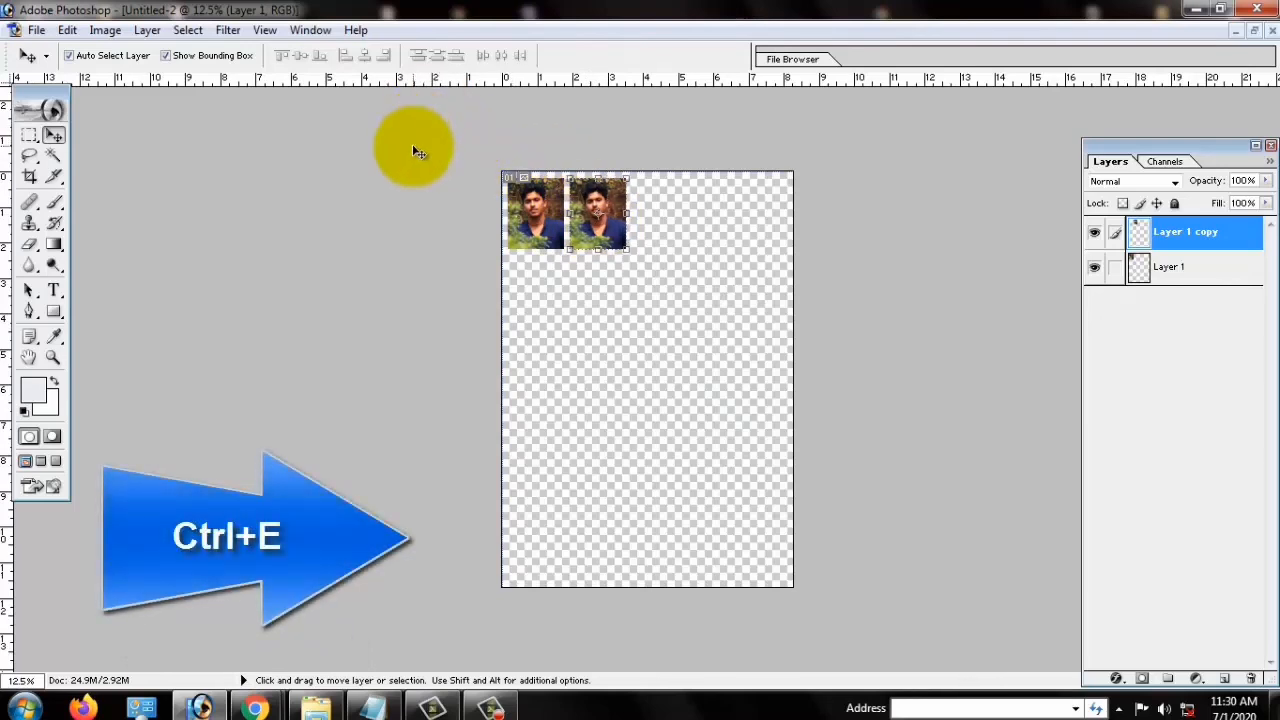
{"action": "key", "text": "ctrl+e"}
{"action": "left_click_drag", "start_coordinate": [550, 224], "coordinate": [656, 226]}
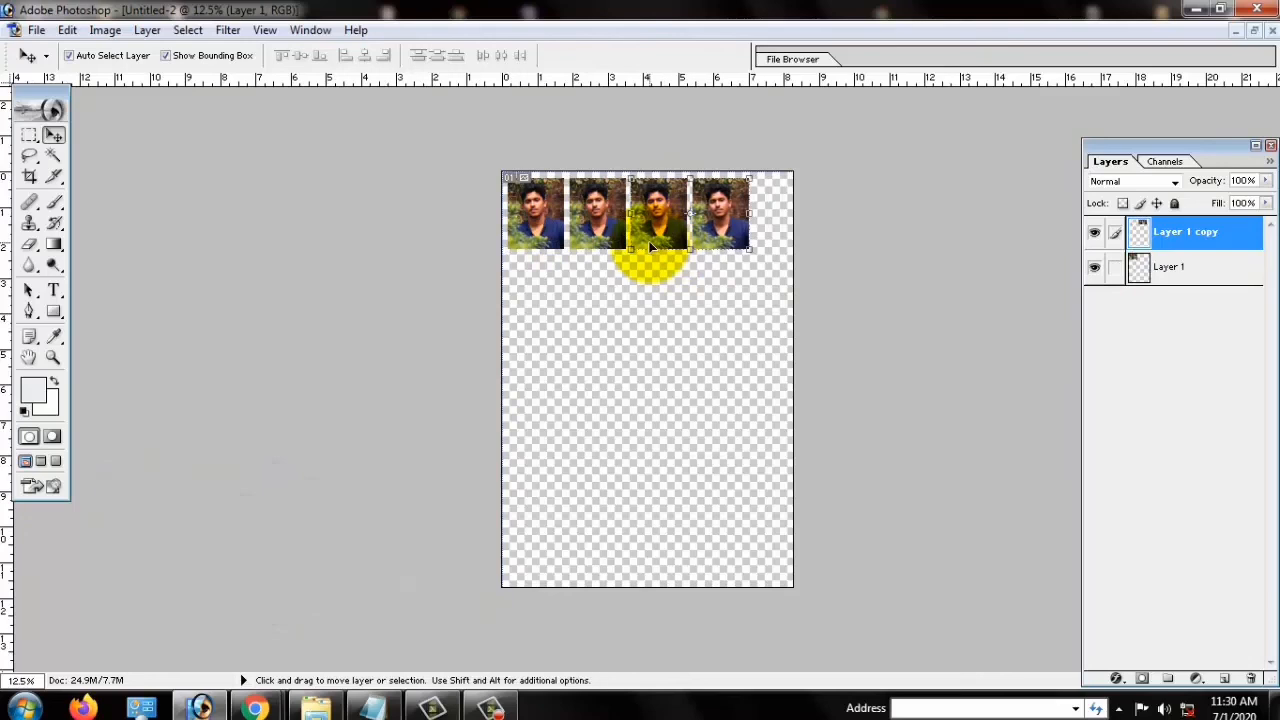
{"action": "key", "text": "ctrl+e"}
Duplicate the row of four portraits twice downwards and nudge the third row into line with the rows above.
{"action": "left_click_drag", "start_coordinate": [656, 226], "coordinate": [652, 301]}
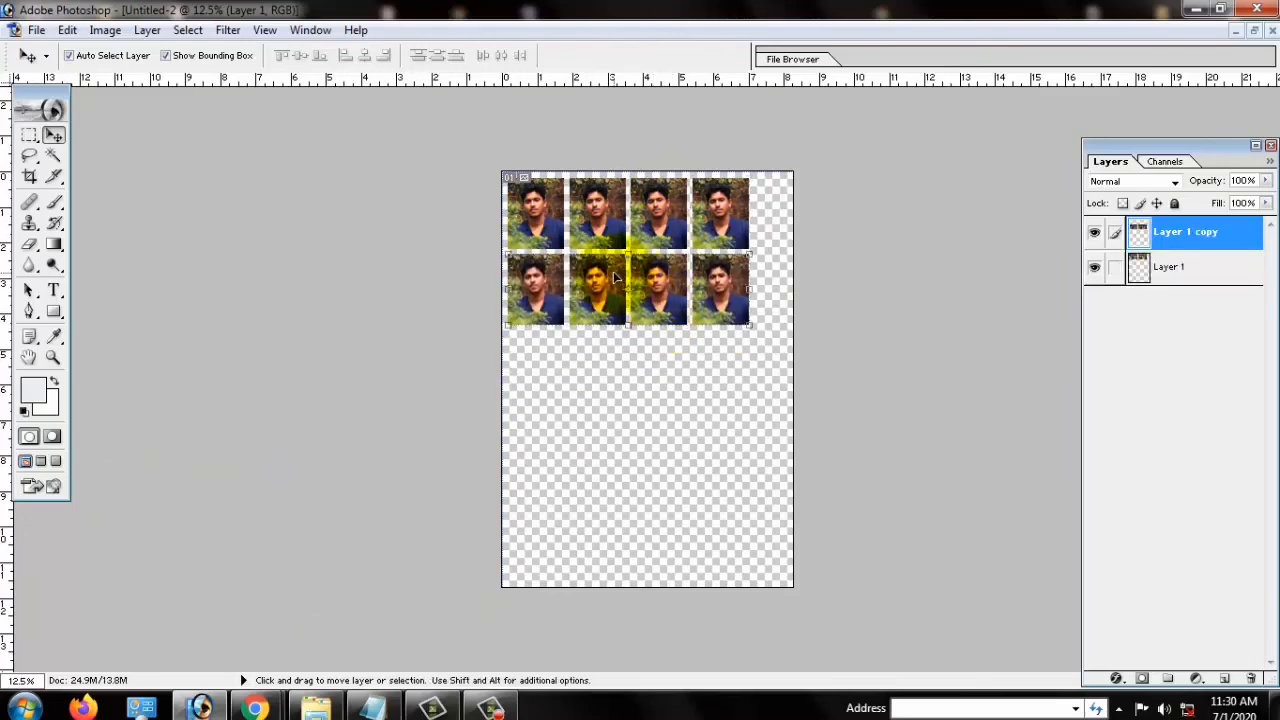
{"action": "key", "text": "ctrl+e"}
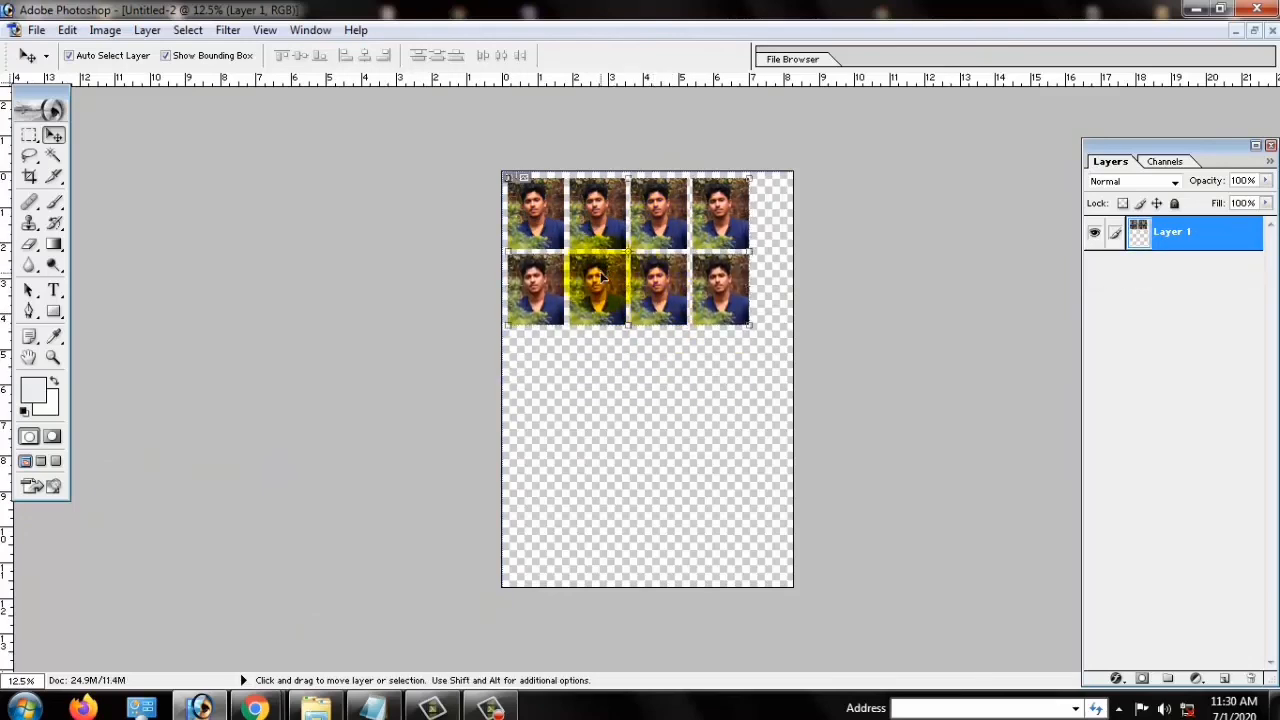
{"action": "left_click_drag", "start_coordinate": [596, 266], "coordinate": [624, 352]}
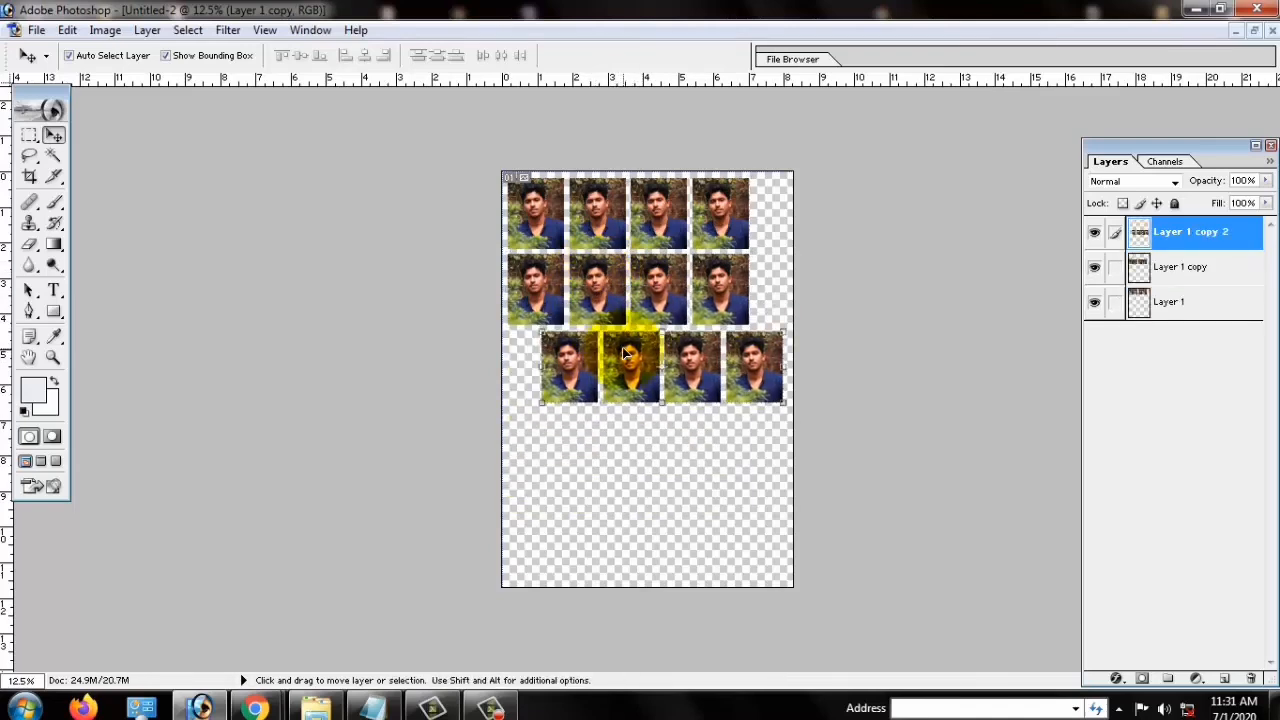
{"action": "left_click_drag", "start_coordinate": [612, 305], "coordinate": [600, 314]}
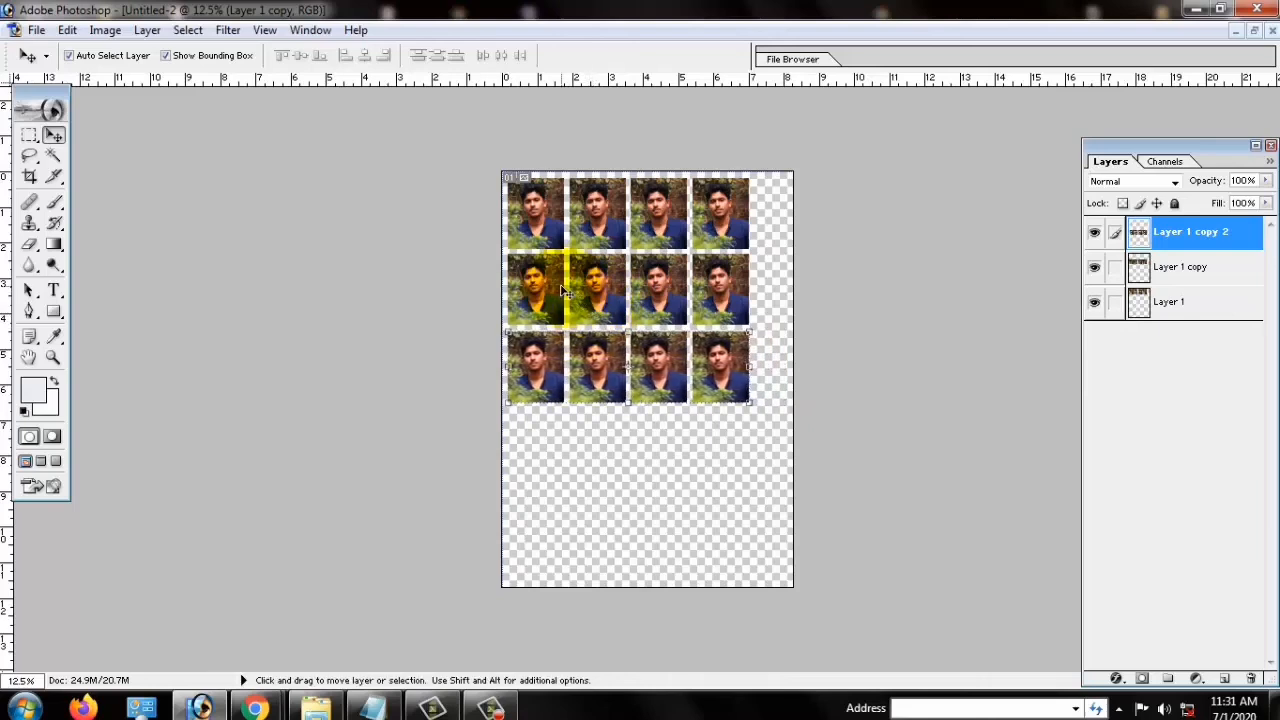
{"action": "key", "text": "Up"}
{"action": "key", "text": "Up"}
{"action": "key", "text": "Left"}
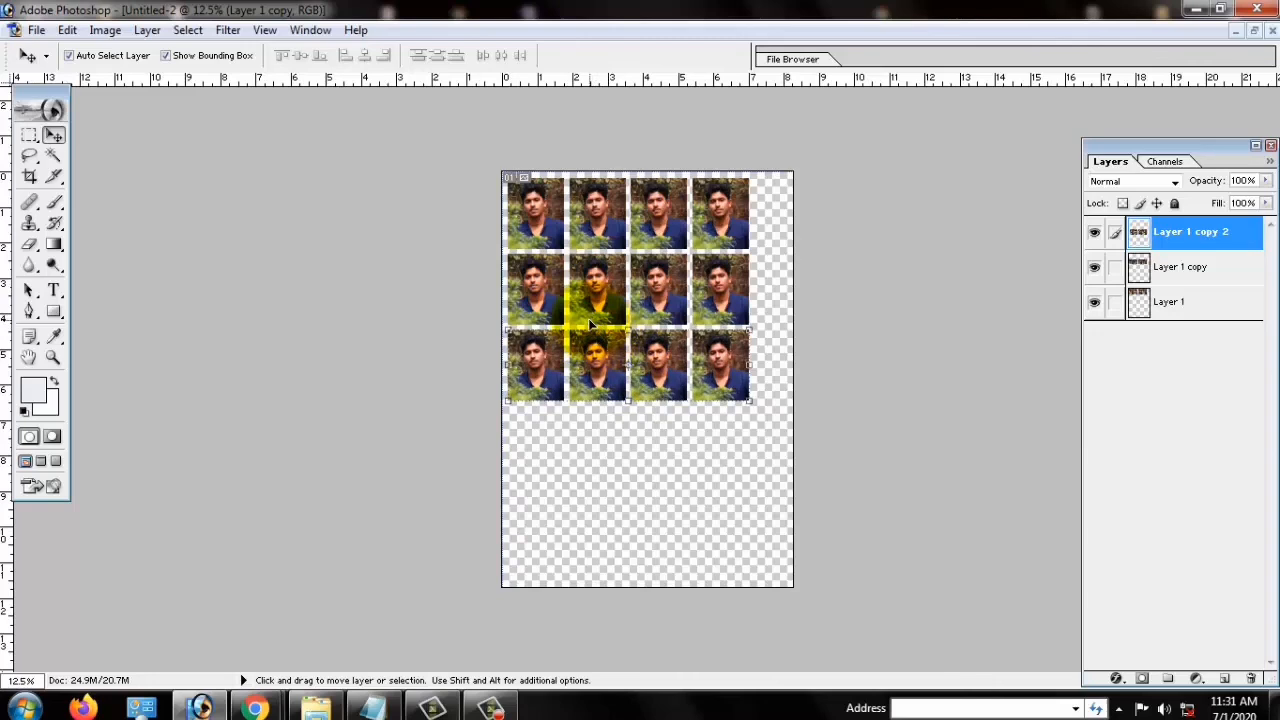
Merge the second and third rows and duplicate them beneath to make five rows of portraits on the page.
{"action": "key", "text": "ctrl+e"}
{"action": "left_click_drag", "start_coordinate": [591, 323], "coordinate": [605, 438]}
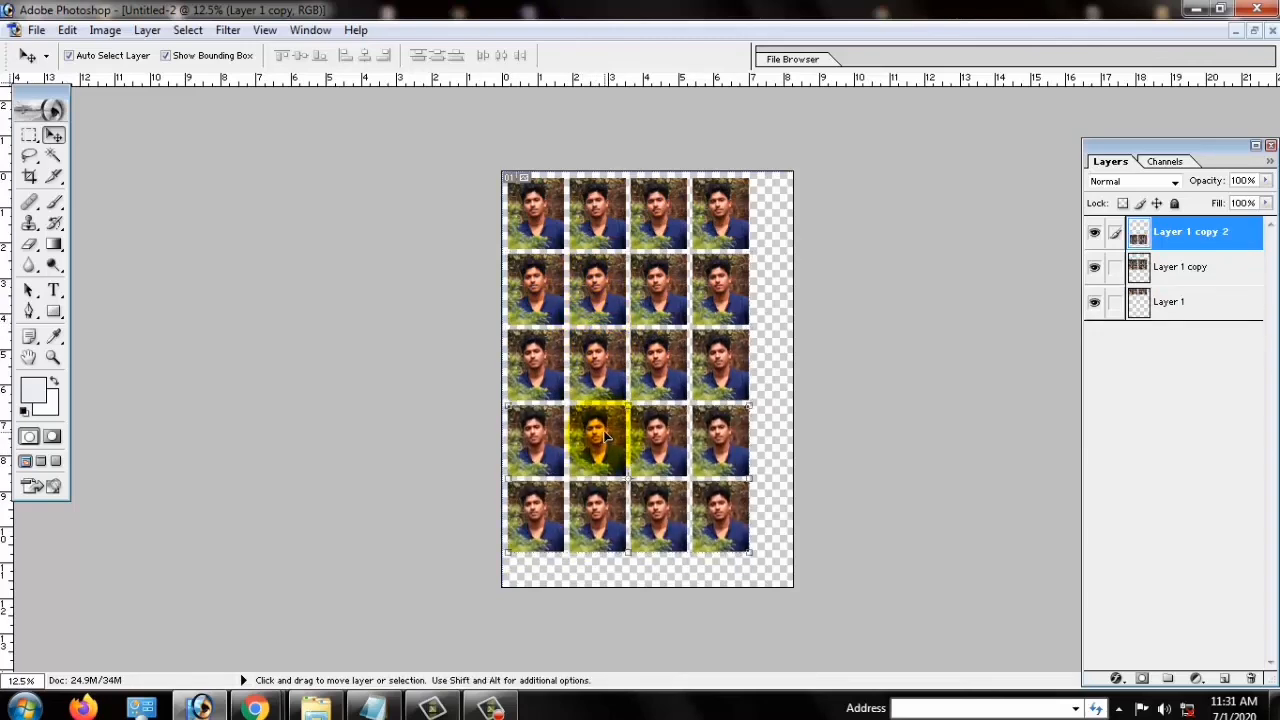
Merge all the portrait rows into a single layer and shift the merged block slightly upward on the page.
{"action": "key", "text": "ctrl+e"}
{"action": "key", "text": "ctrl+e"}
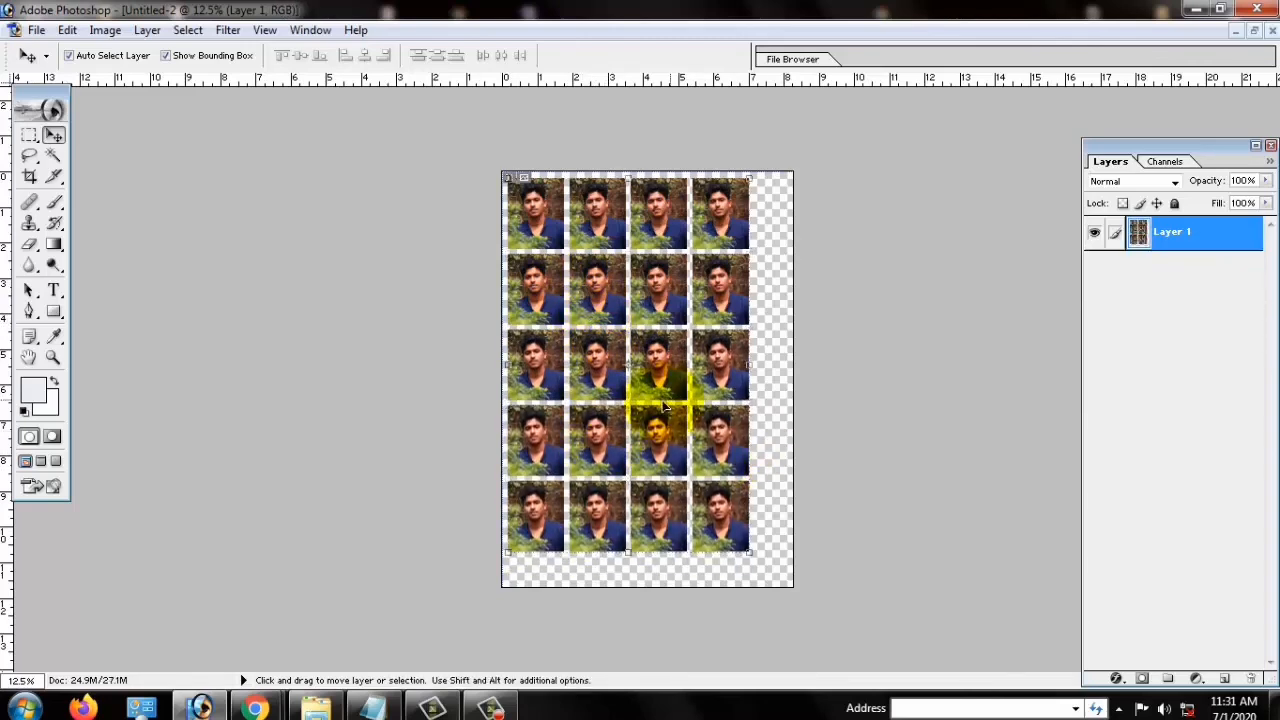
{"action": "left_click_drag", "start_coordinate": [664, 406], "coordinate": [654, 380]}
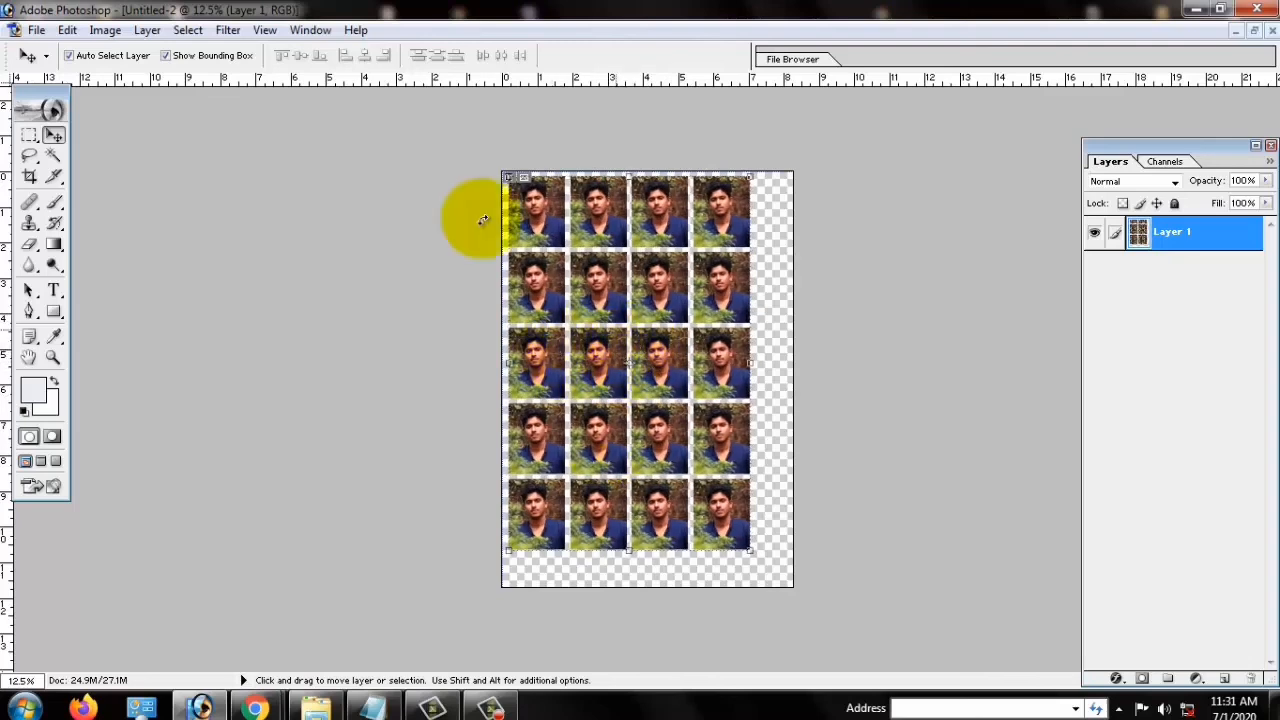
Save the portrait sheet to the Desktop as a JPEG named My Picthur with quality 12 (Maximum) and Baseline ("Standard") format.
{"action": "left_click", "coordinate": [35, 30]}
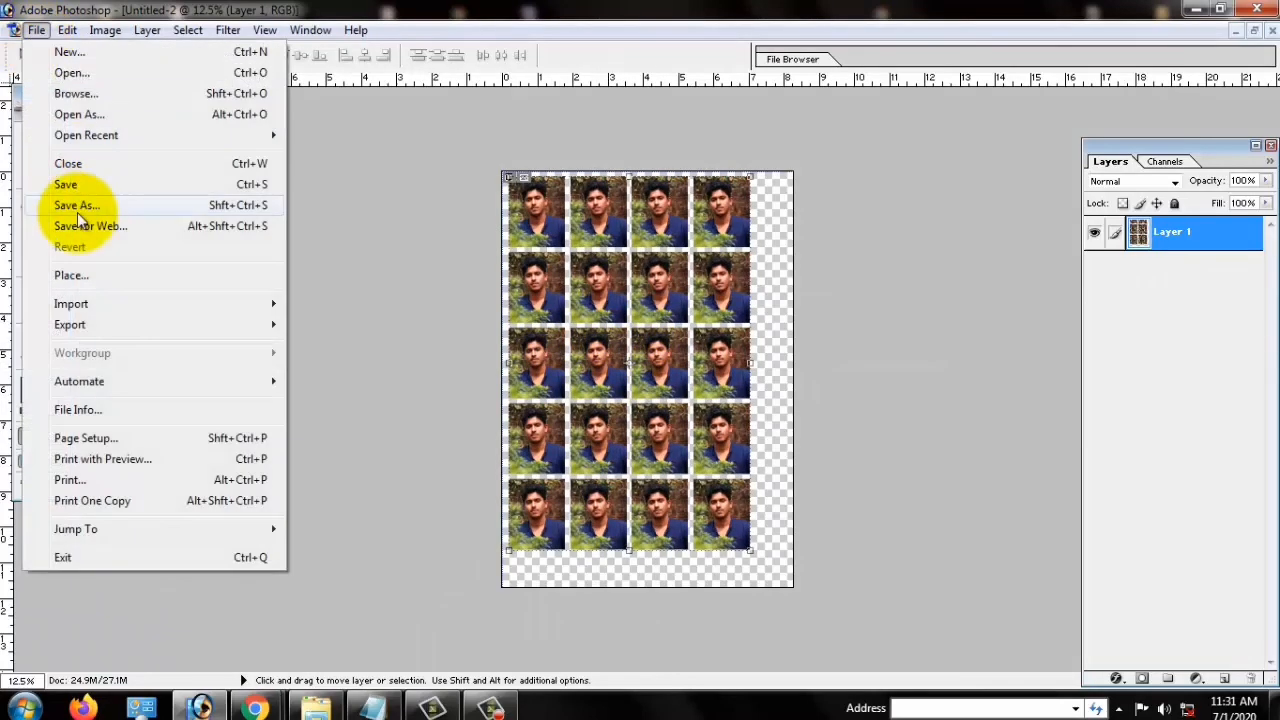
{"action": "left_click", "coordinate": [88, 205]}
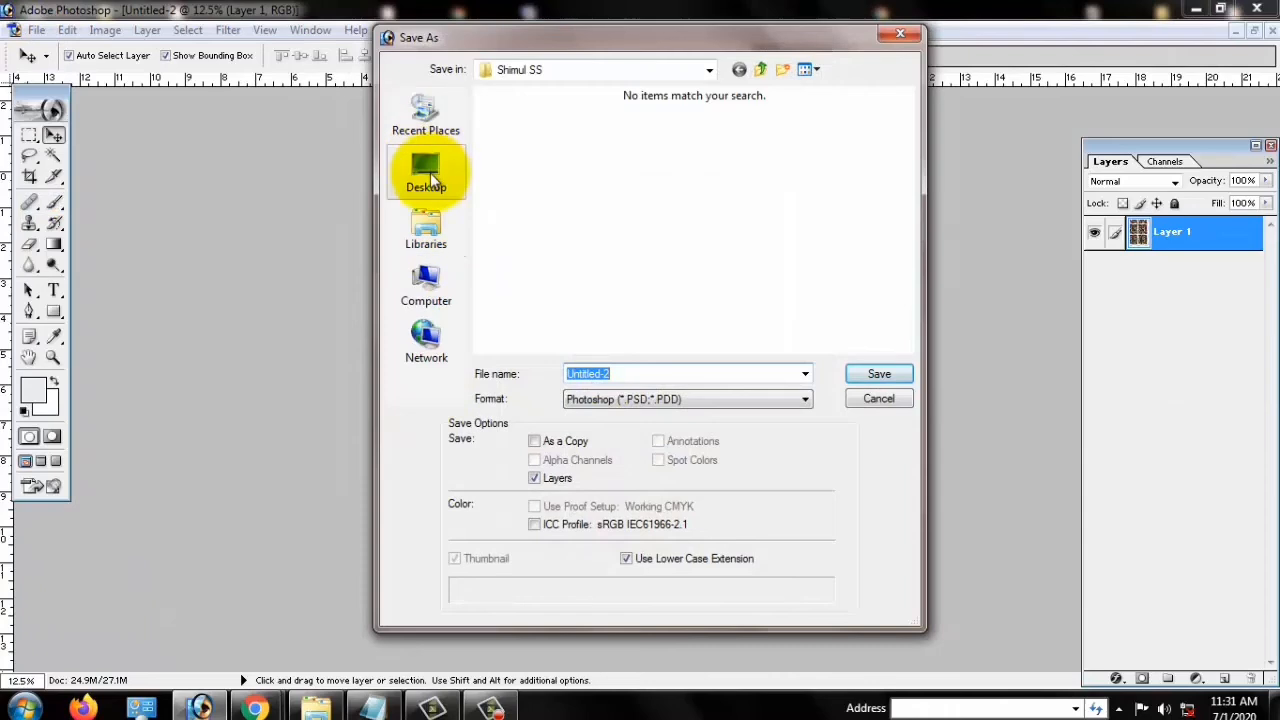
{"action": "left_click", "coordinate": [427, 175]}
{"action": "left_click", "coordinate": [715, 392]}
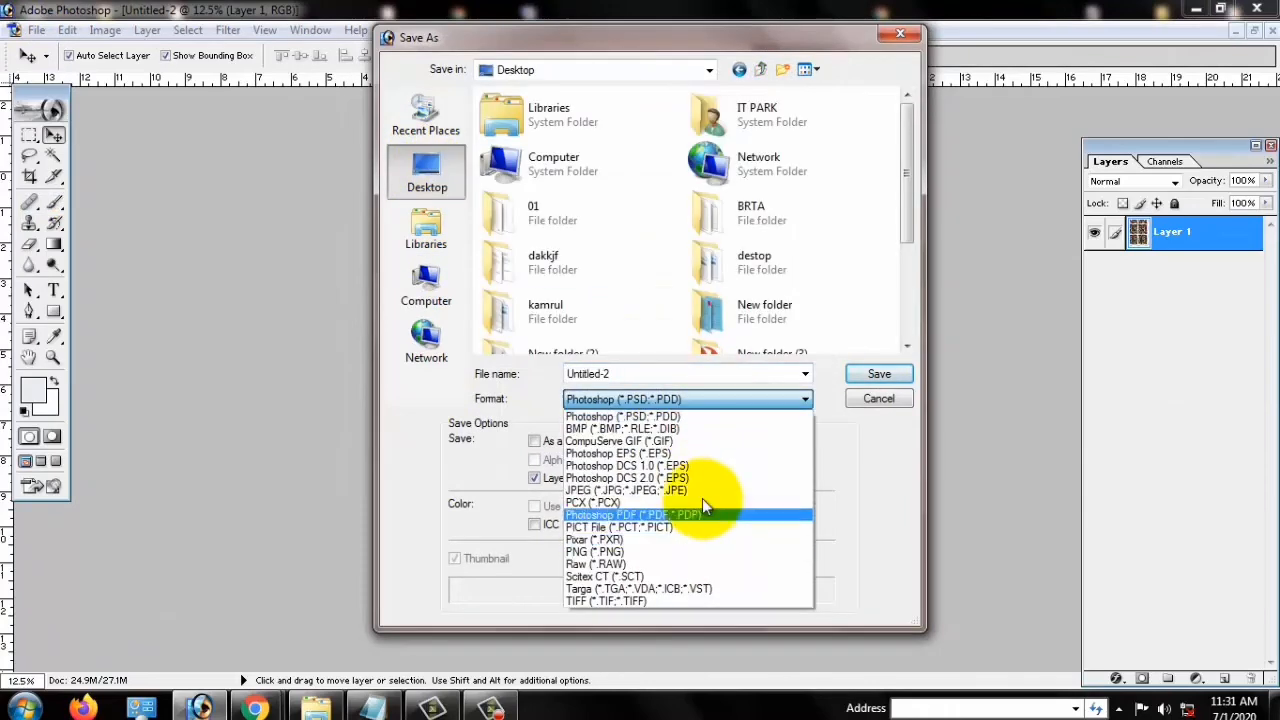
{"action": "left_click", "coordinate": [702, 494]}
{"action": "left_click", "coordinate": [698, 376]}
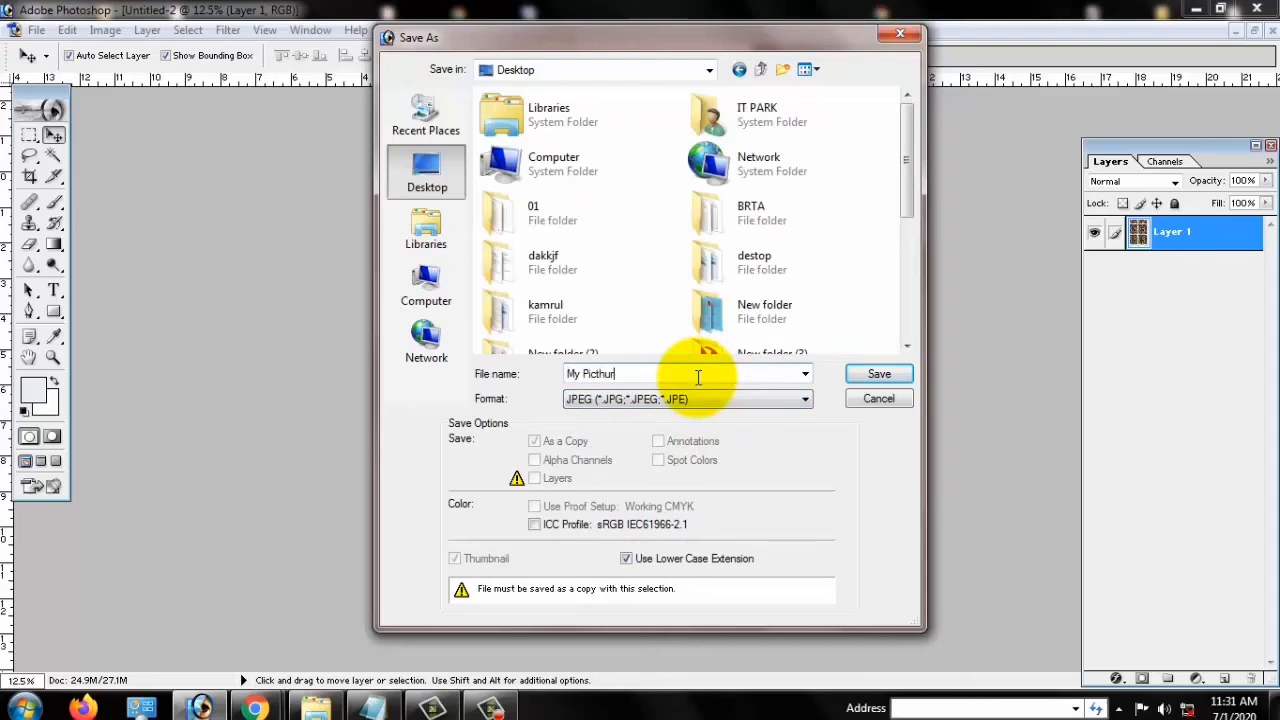
{"action": "key", "text": "Return"}
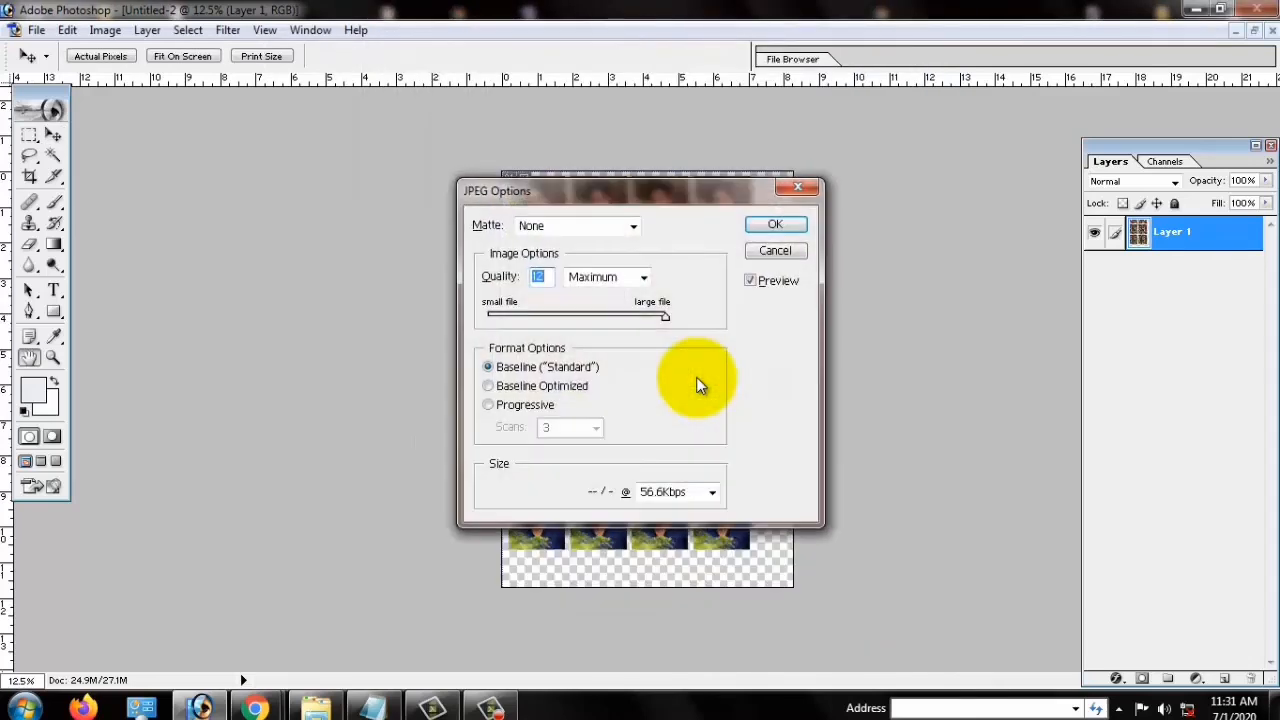
{"action": "left_click", "coordinate": [768, 224]}
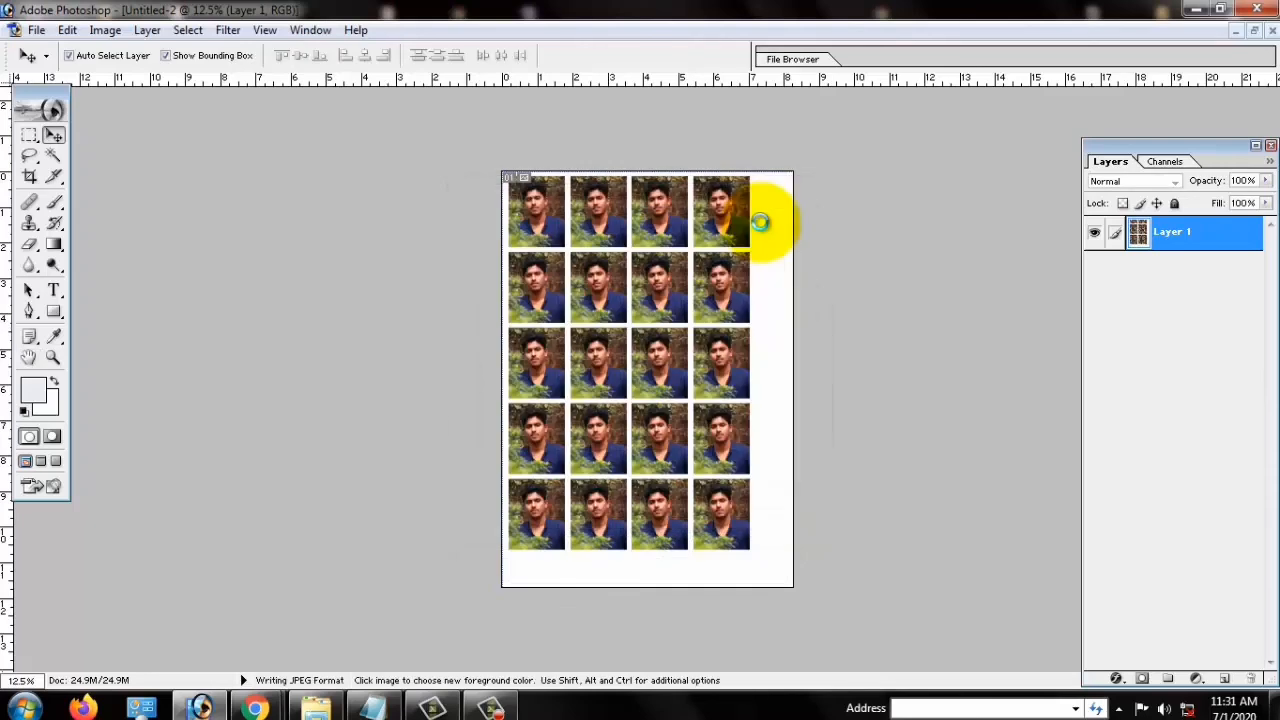
Switch to the desktop, refresh it and enlarge its icons to check the saved sheet's thumbnail.
{"action": "left_click", "coordinate": [1220, 9]}
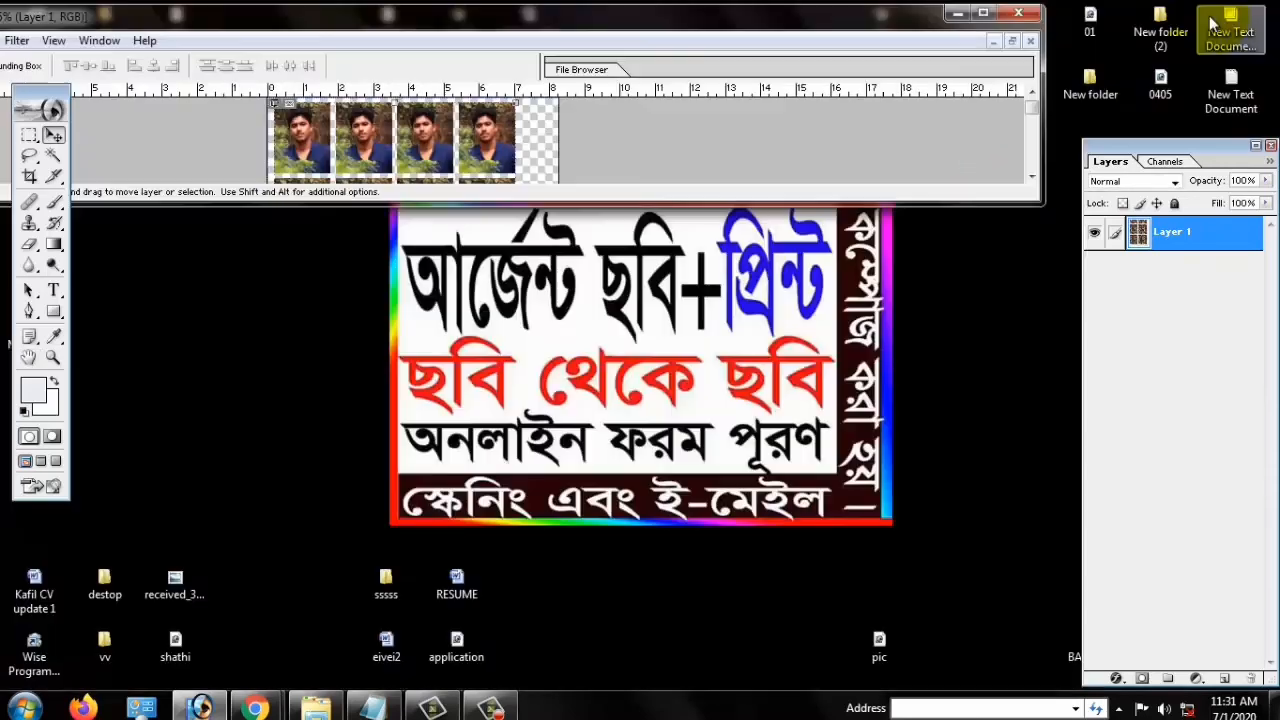
{"action": "left_click", "coordinate": [957, 14]}
{"action": "right_click", "coordinate": [667, 228]}
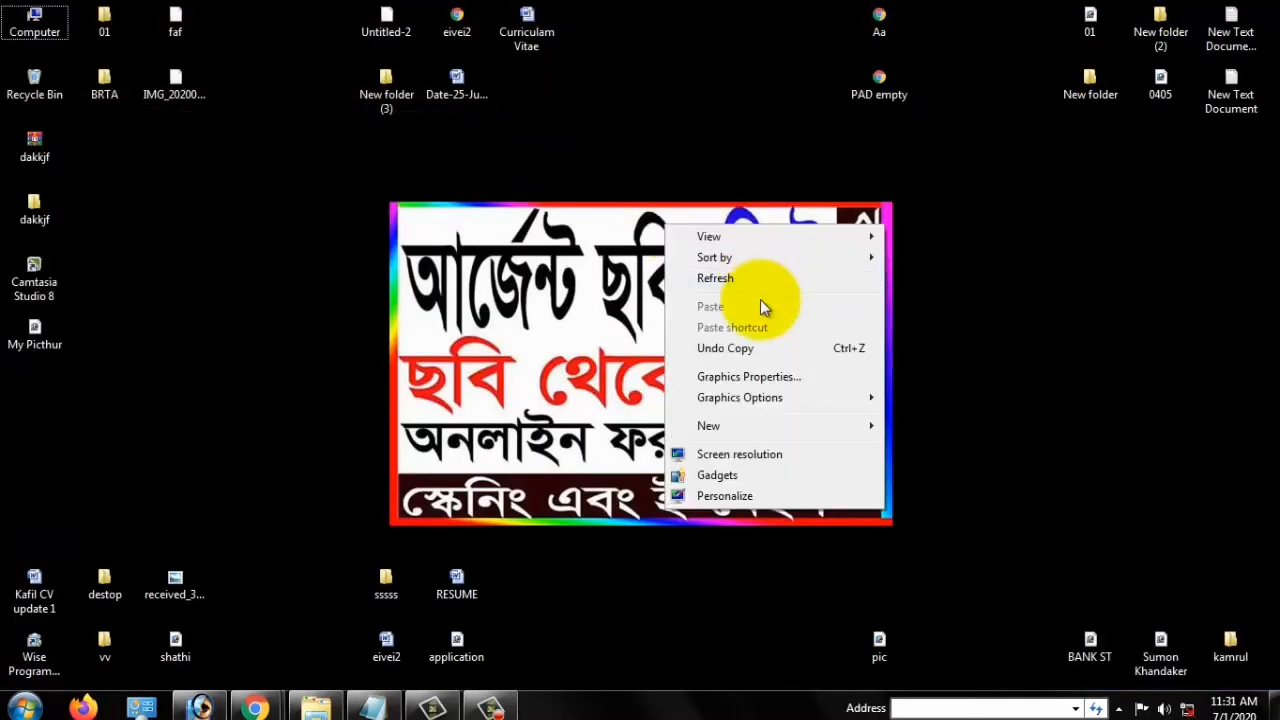
{"action": "left_click", "coordinate": [752, 280]}
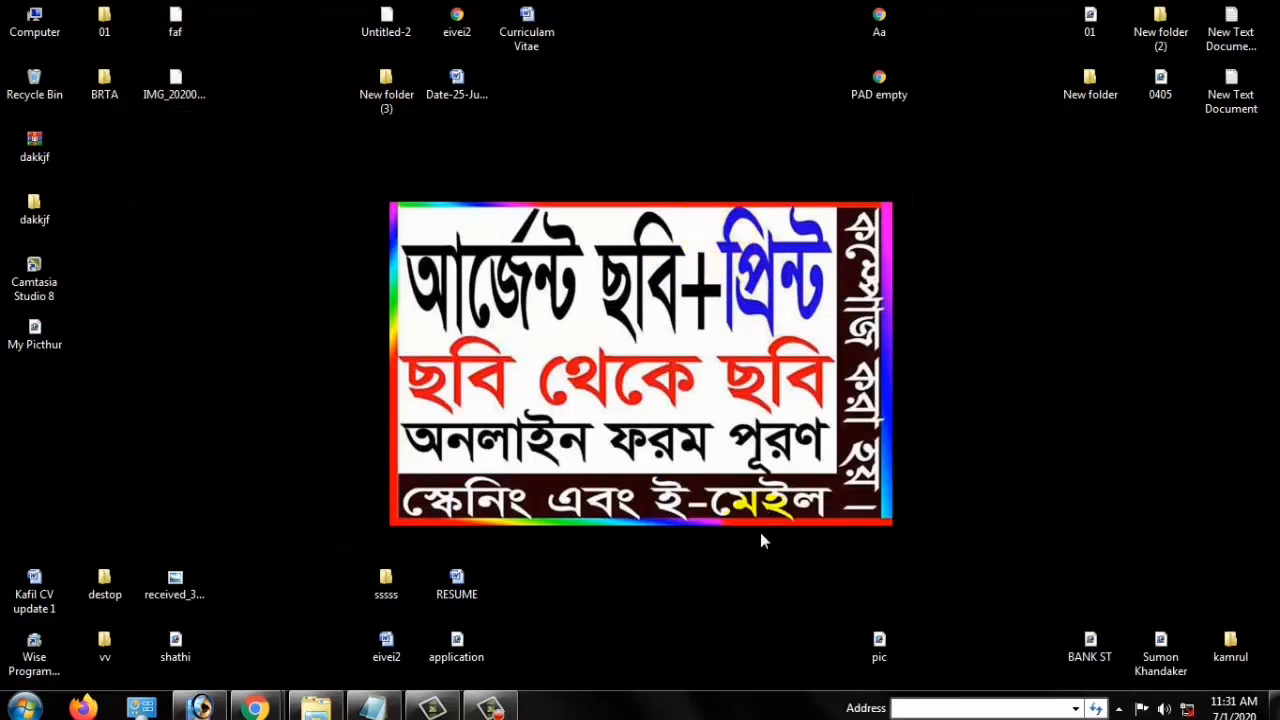
{"action": "scroll", "coordinate": [805, 407], "scroll_direction": "up", "scroll_amount": 4, "text": "ctrl"}
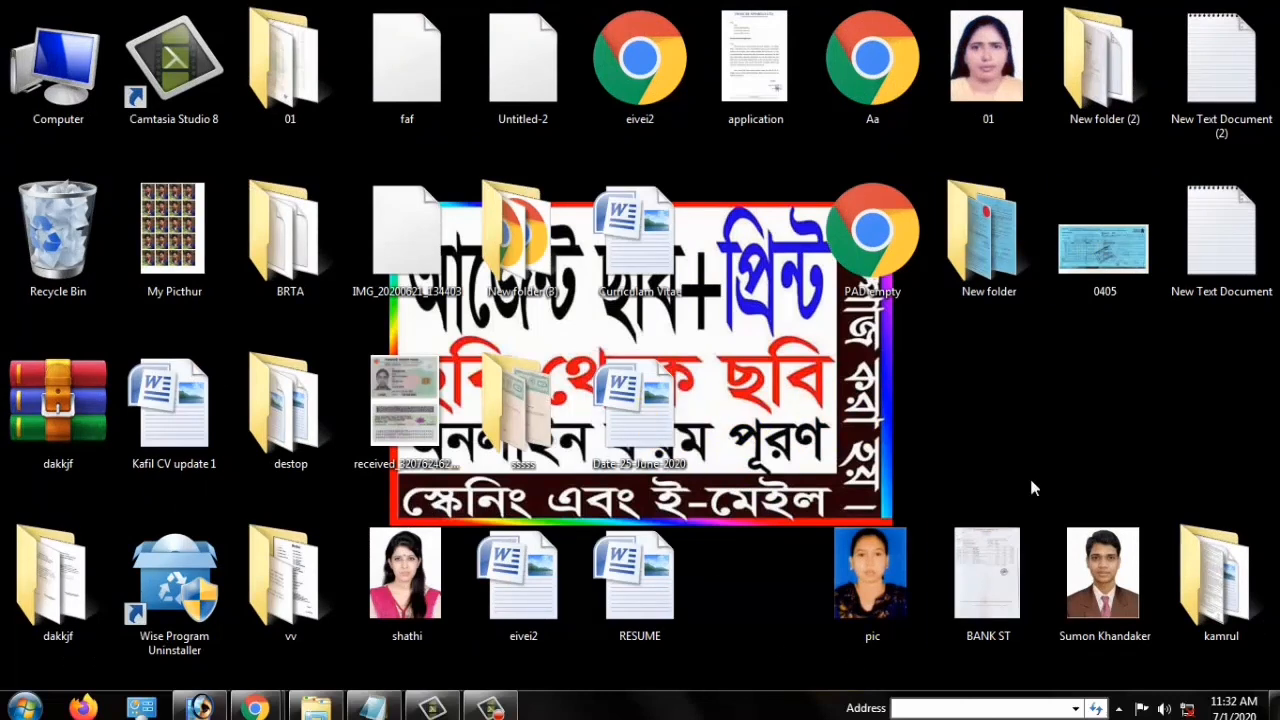
Open the saved My Picthur image from the desktop in Photoshop and maximize the Untitled-2 portrait document.
{"action": "double_click", "coordinate": [156, 263]}
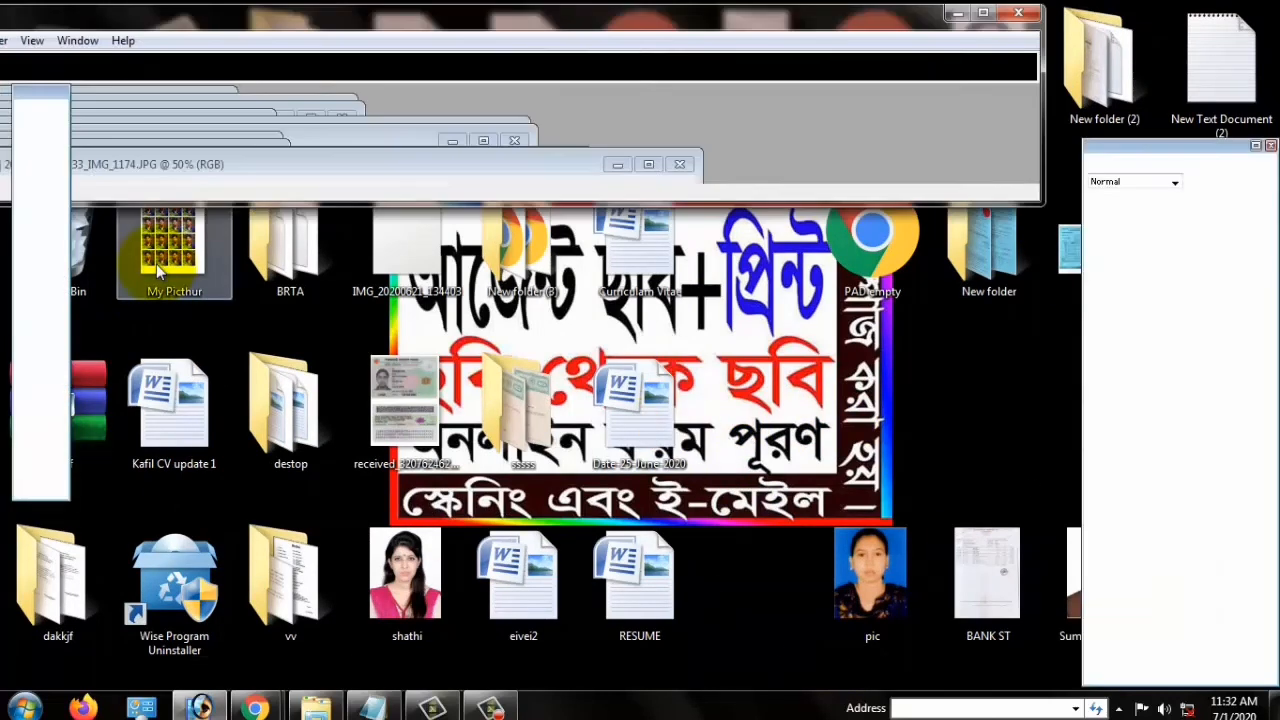
{"action": "left_click", "coordinate": [983, 12]}
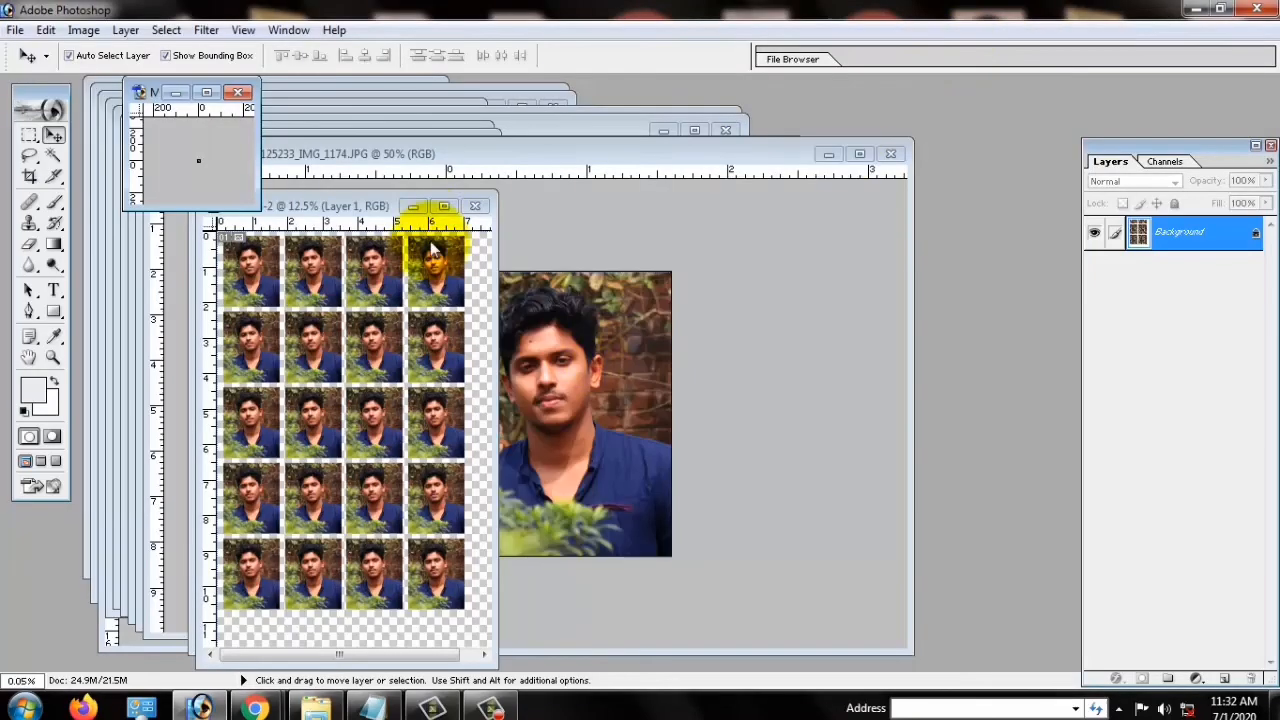
{"action": "left_click", "coordinate": [446, 207]}
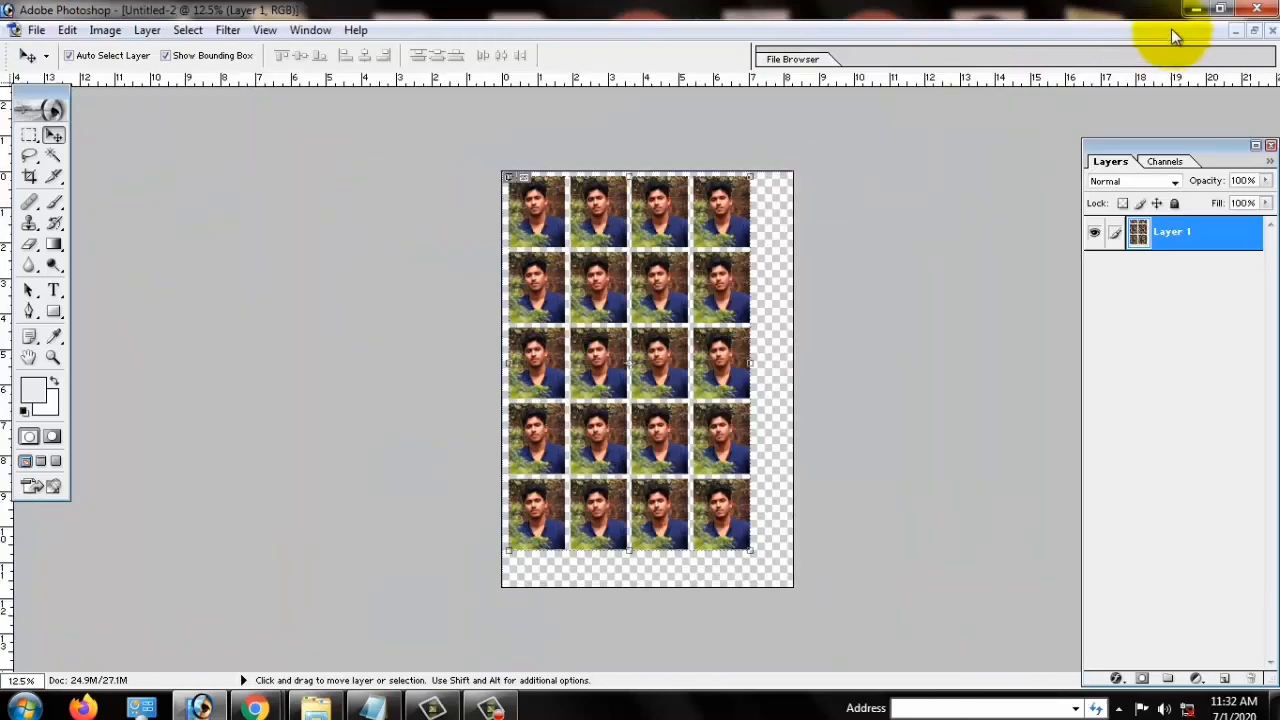
{"action": "left_click", "coordinate": [1195, 12]}
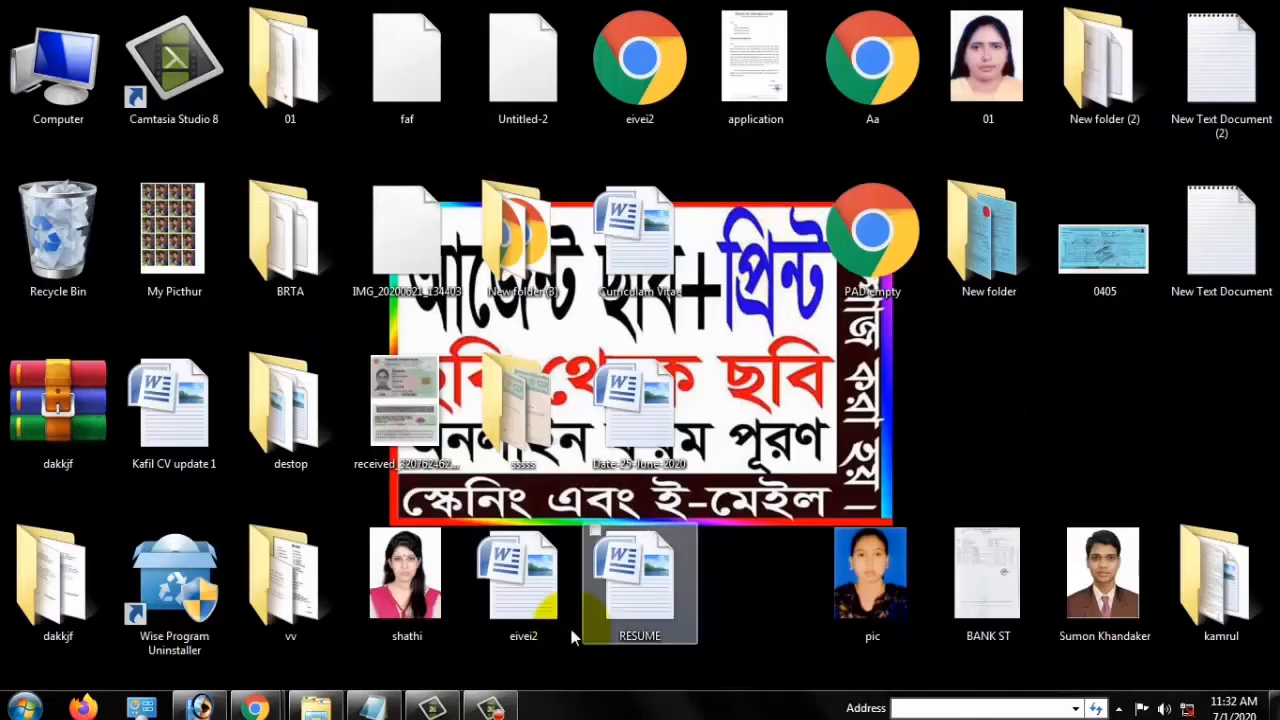
{"action": "left_click", "coordinate": [483, 708]}
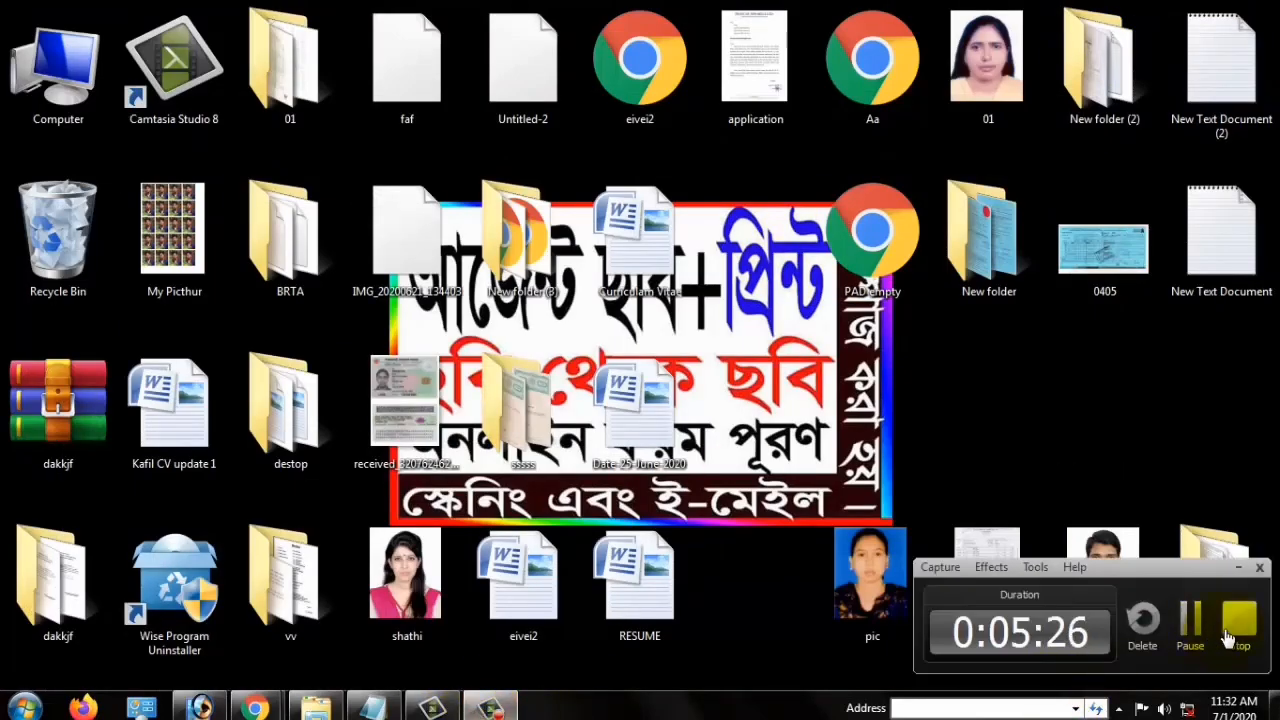